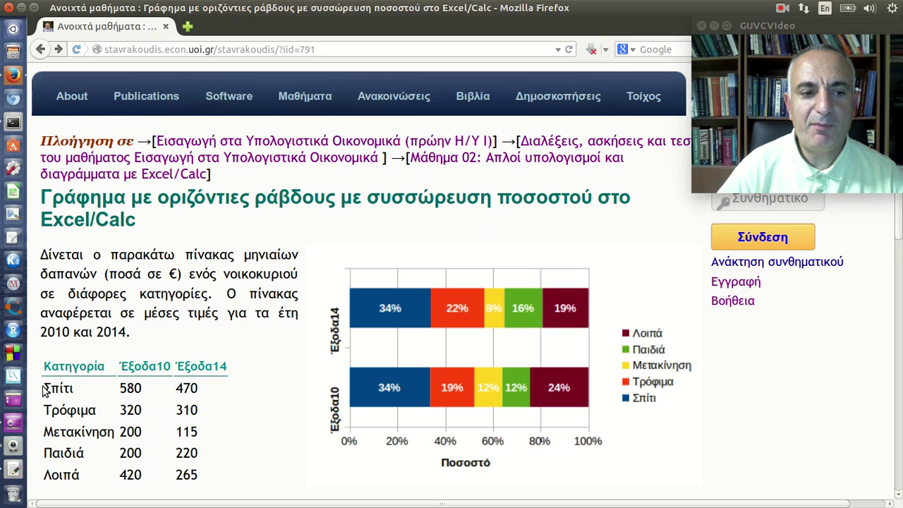
{"action": "left_click_drag", "start_coordinate": [42, 388], "coordinate": [202, 390]}
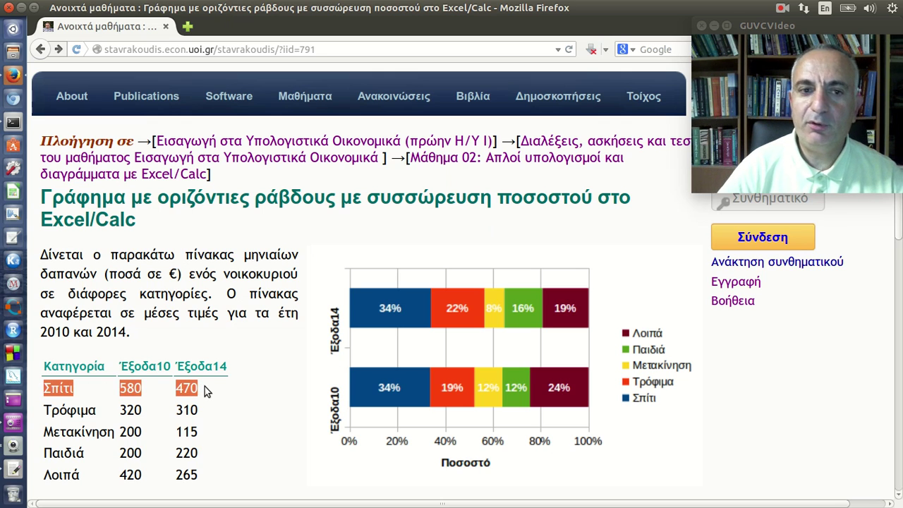
{"action": "left_click", "coordinate": [207, 390]}
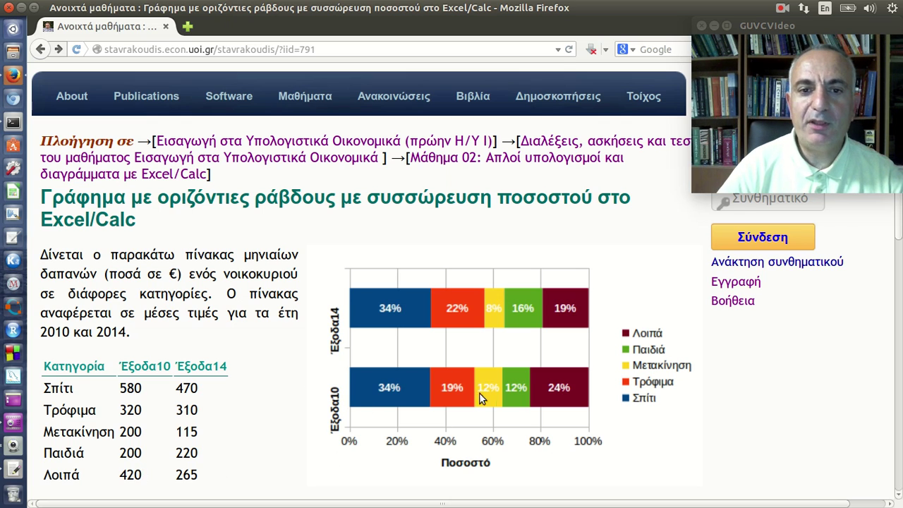
{"action": "scroll", "coordinate": [447, 300], "scroll_direction": "down", "scroll_amount": 1}
{"action": "scroll", "coordinate": [447, 299], "scroll_direction": "down", "scroll_amount": 5}
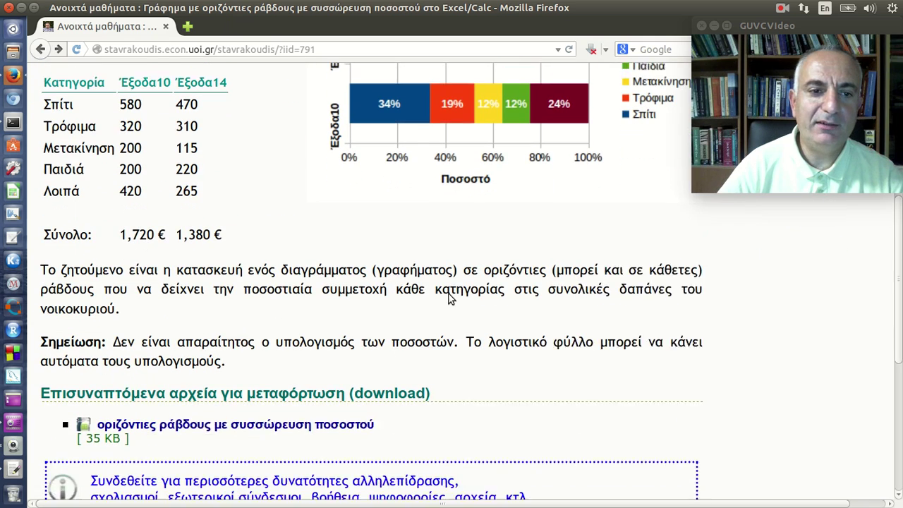
- Open the attached Bar-Horizontal-Percentage-1.ods spreadsheet in LibreOffice Calc
{"action": "left_click", "coordinate": [335, 410]}
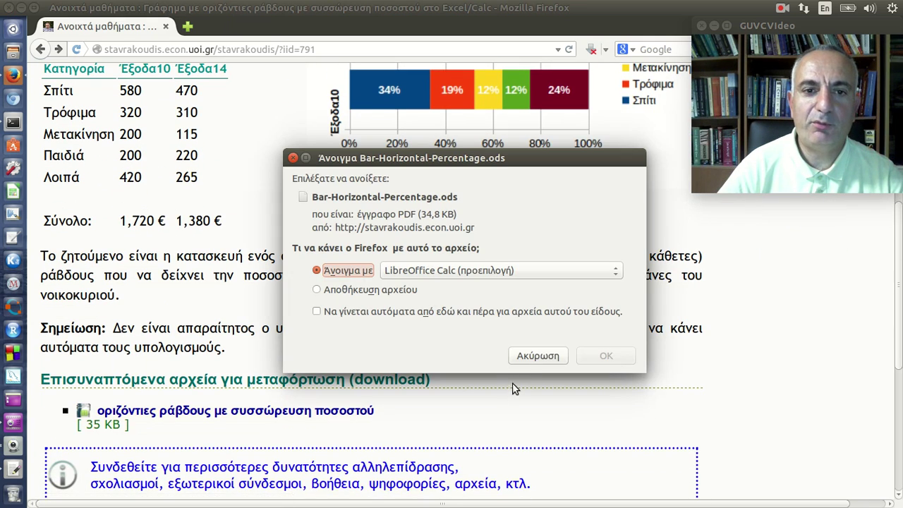
{"action": "left_click", "coordinate": [593, 355]}
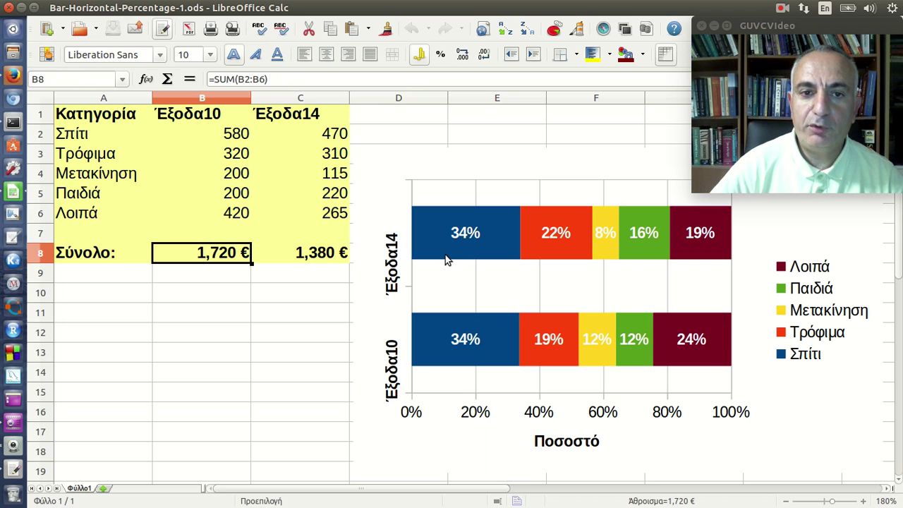
{"action": "left_click", "coordinate": [333, 135]}
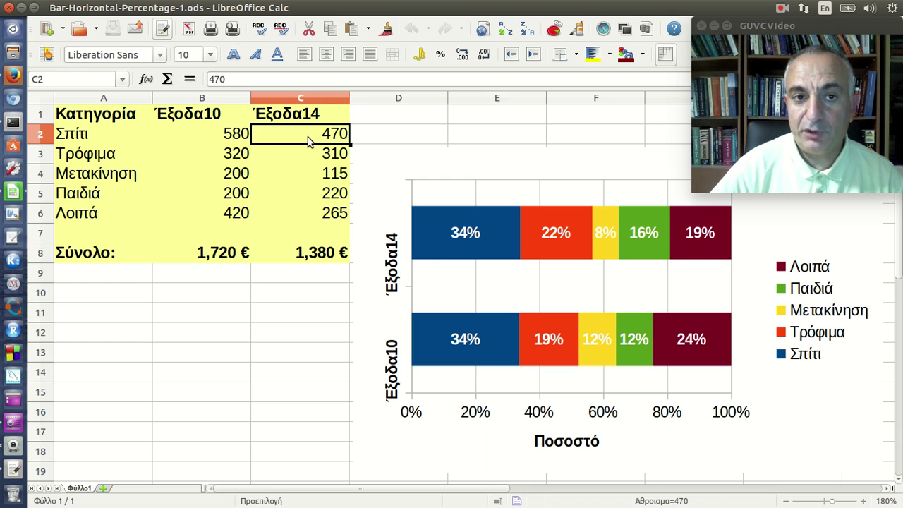
{"action": "left_click", "coordinate": [333, 250]}
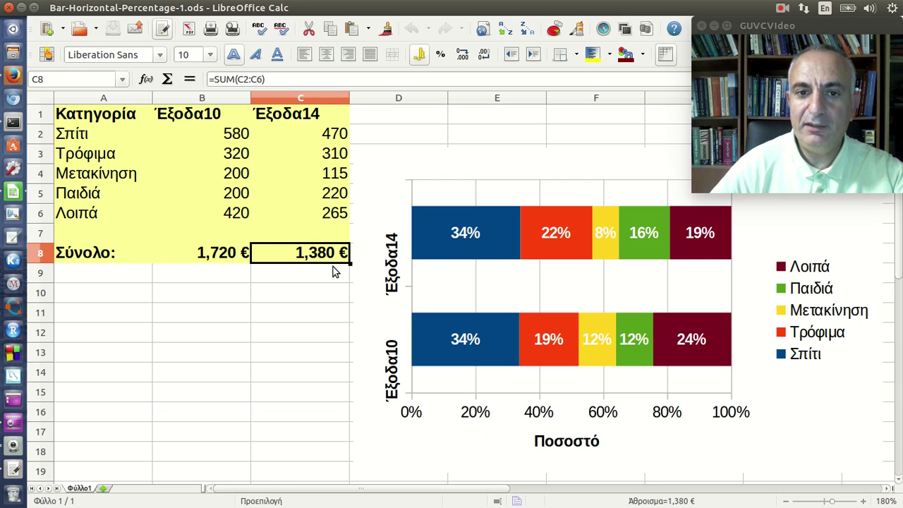
{"action": "left_click", "coordinate": [238, 141]}
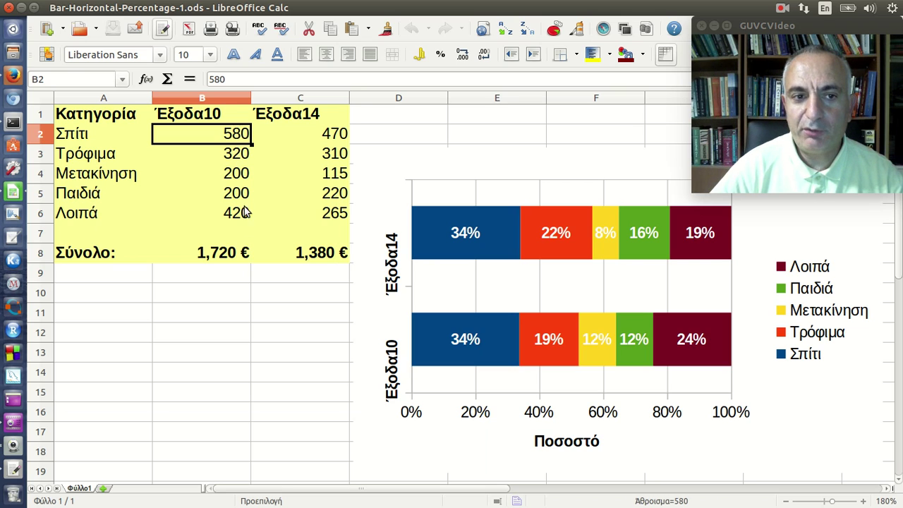
{"action": "left_click", "coordinate": [240, 256]}
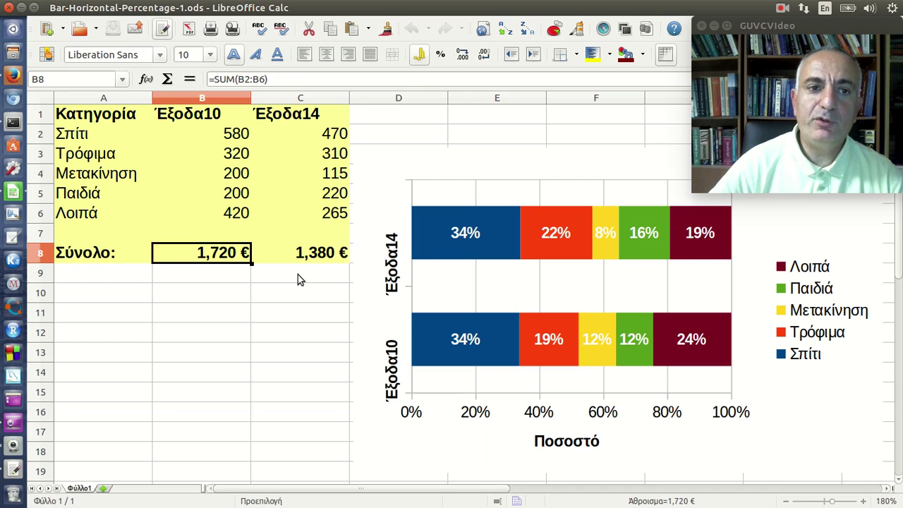
{"action": "left_click", "coordinate": [307, 136]}
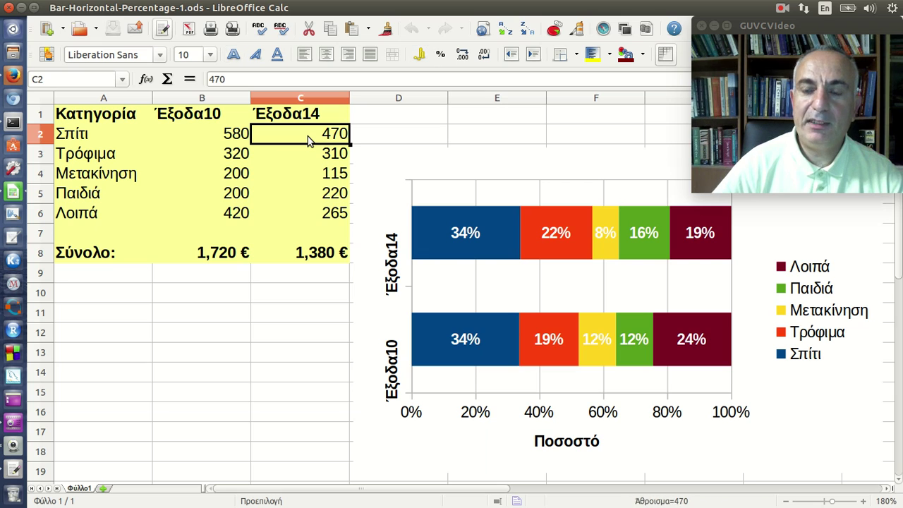
{"action": "left_click", "coordinate": [308, 117]}
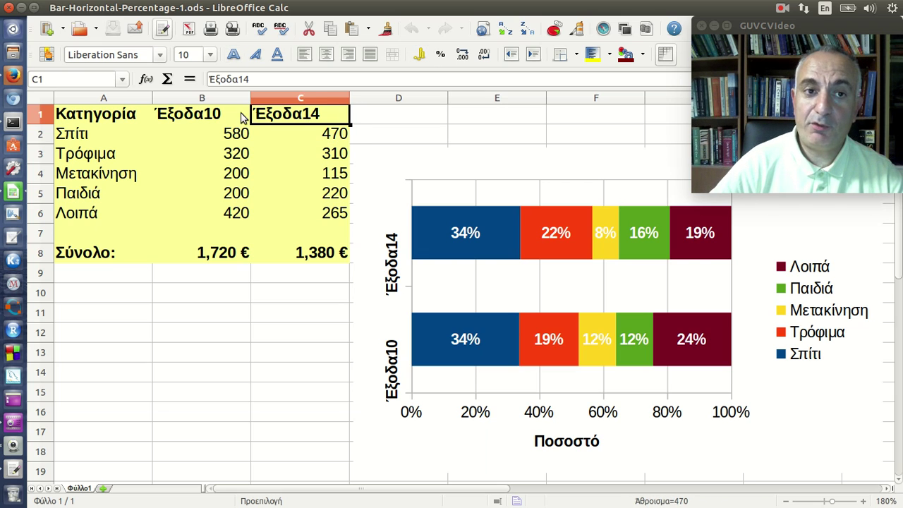
{"action": "left_click", "coordinate": [218, 103]}
{"action": "left_click", "coordinate": [284, 98]}
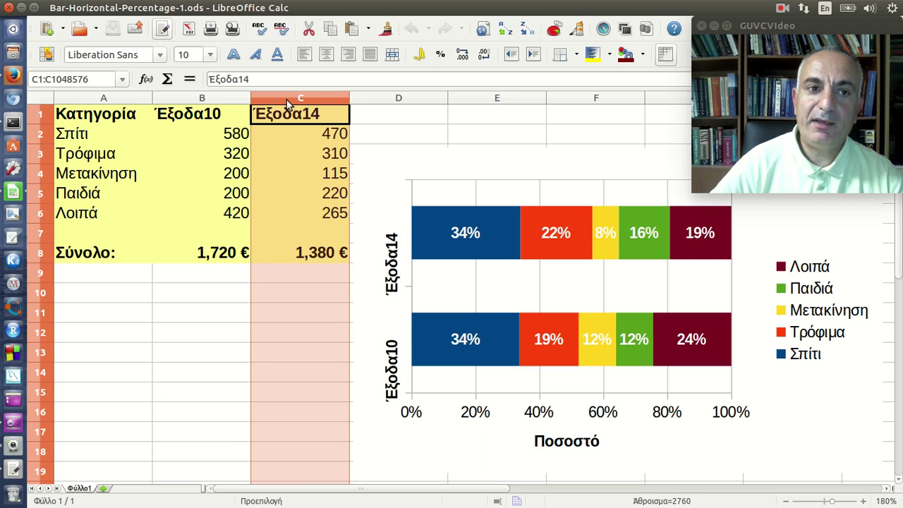
{"action": "left_click", "coordinate": [130, 100]}
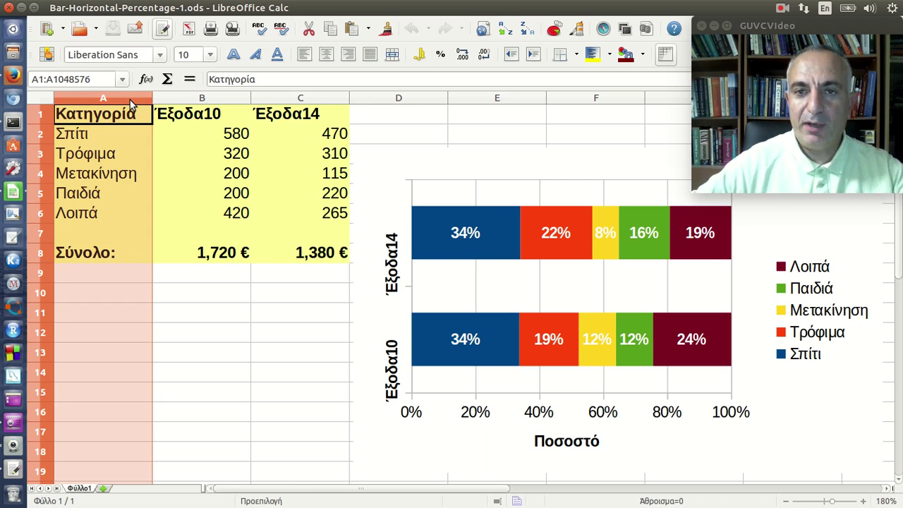
{"action": "left_click", "coordinate": [177, 117]}
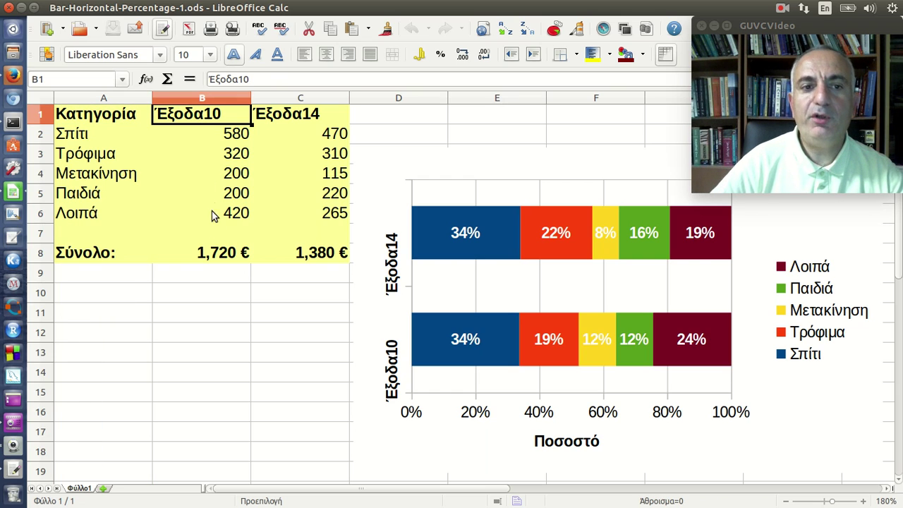
{"action": "left_click", "coordinate": [200, 254]}
{"action": "left_click", "coordinate": [281, 79]}
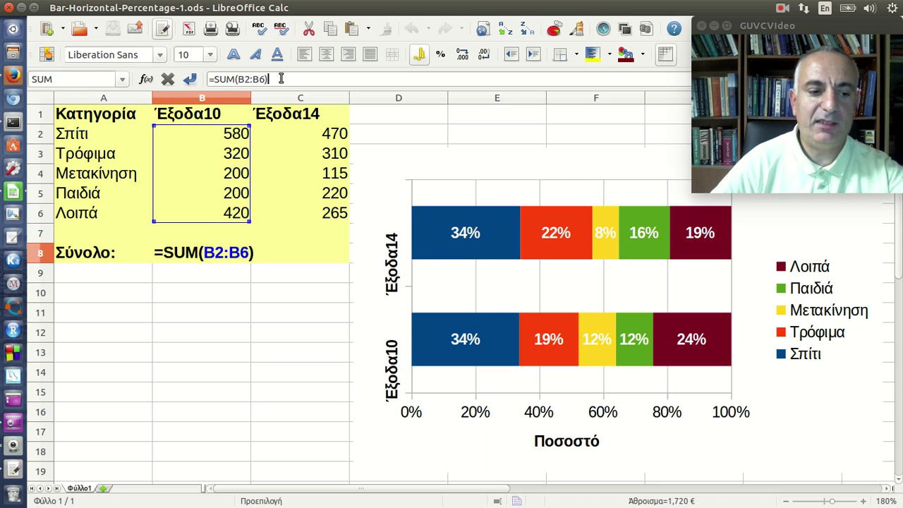
{"action": "key", "text": "Escape"}
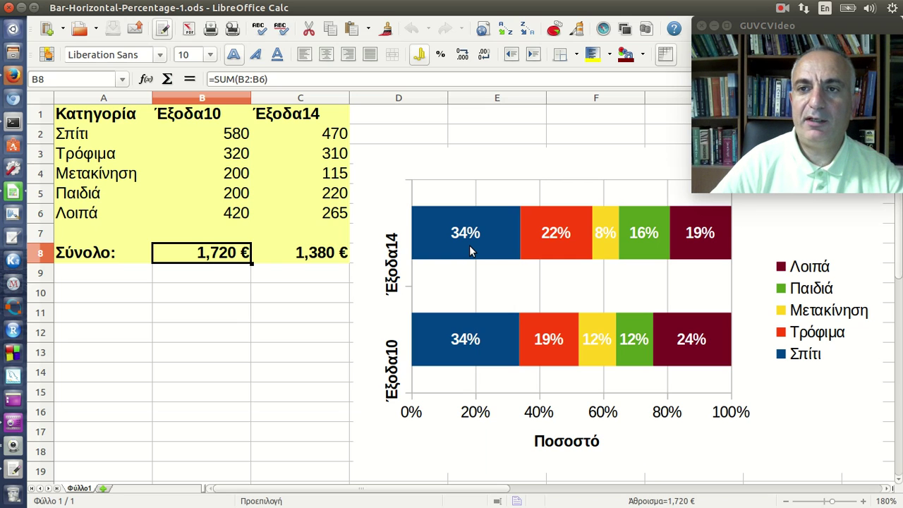
{"action": "left_click", "coordinate": [456, 166]}
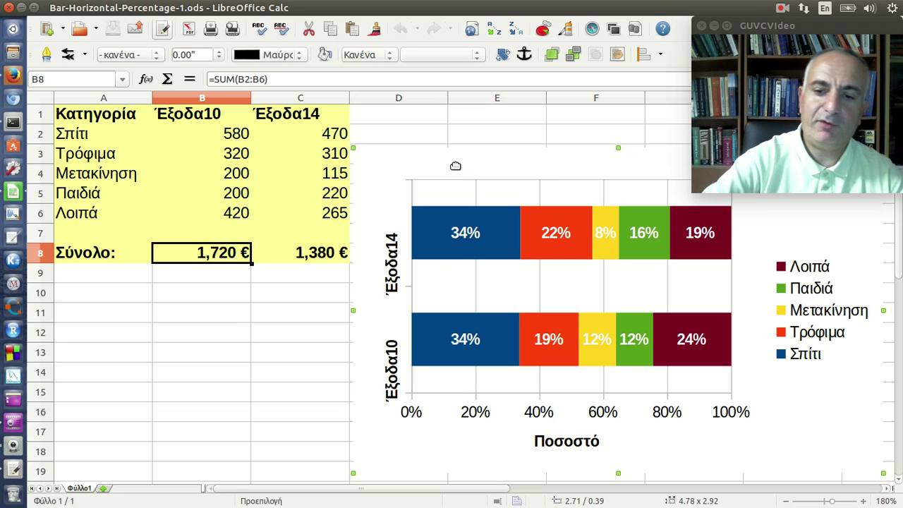
- Delete the old percentage chart and start a new chart from the expense table
{"action": "key", "text": "Delete"}
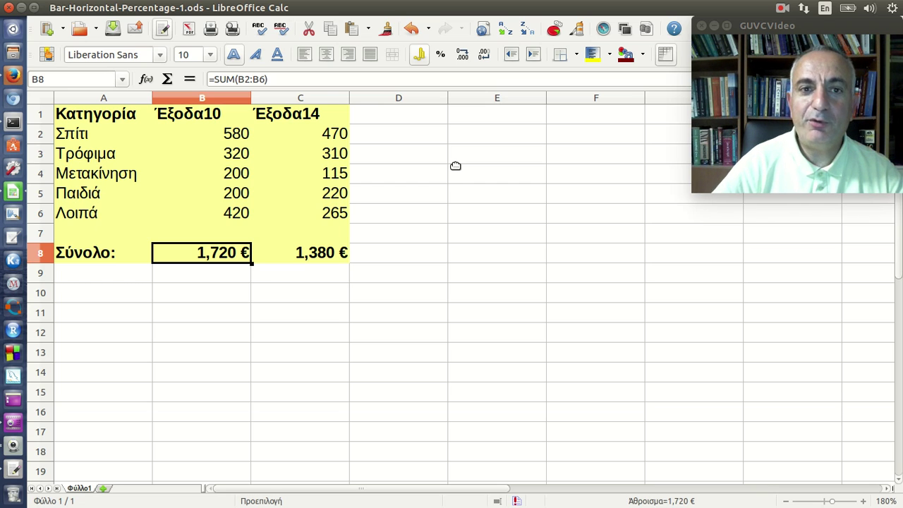
{"action": "left_click", "coordinate": [332, 117]}
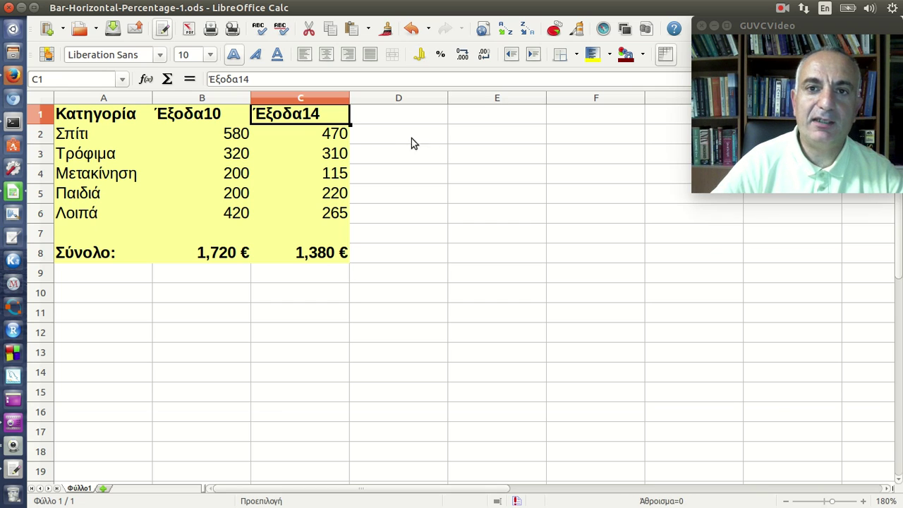
{"action": "left_click", "coordinate": [557, 34]}
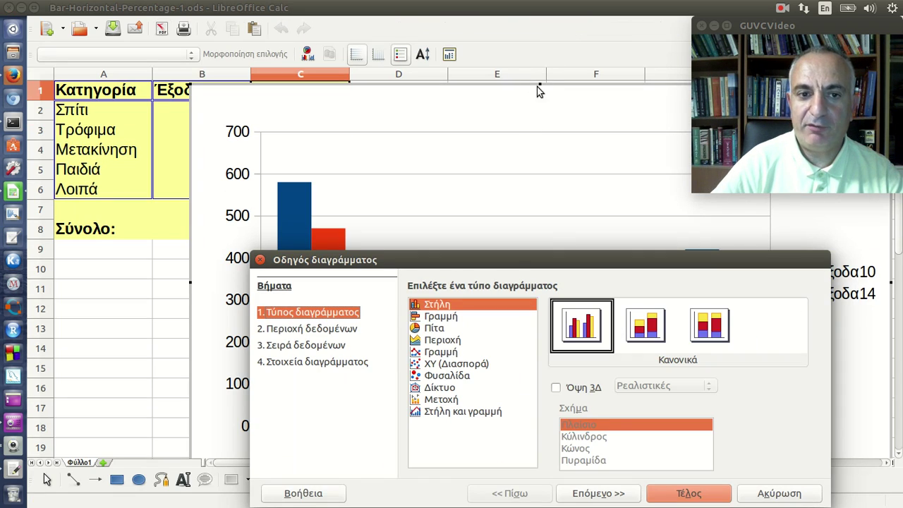
- Set the new chart's type to Bar with the Stacked variant
{"action": "left_click_drag", "start_coordinate": [497, 265], "coordinate": [446, 121]}
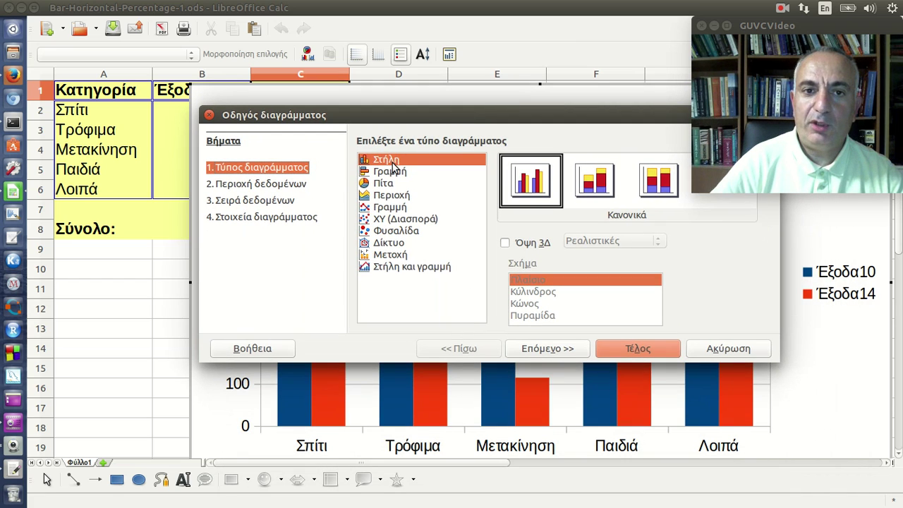
{"action": "left_click", "coordinate": [404, 173]}
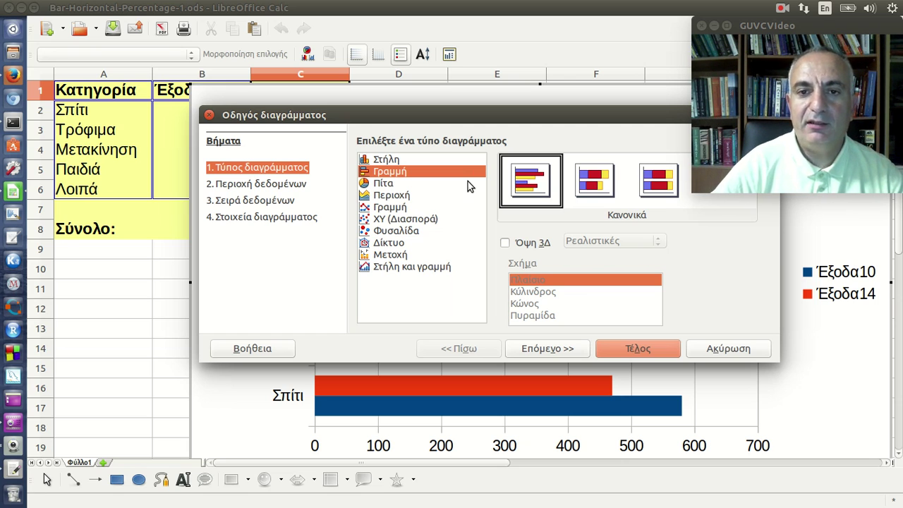
{"action": "left_click", "coordinate": [424, 162]}
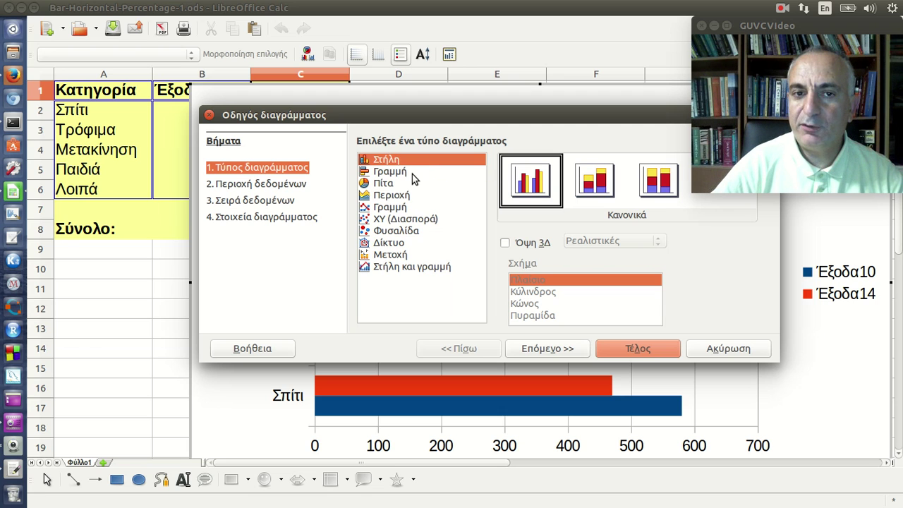
{"action": "left_click", "coordinate": [412, 174]}
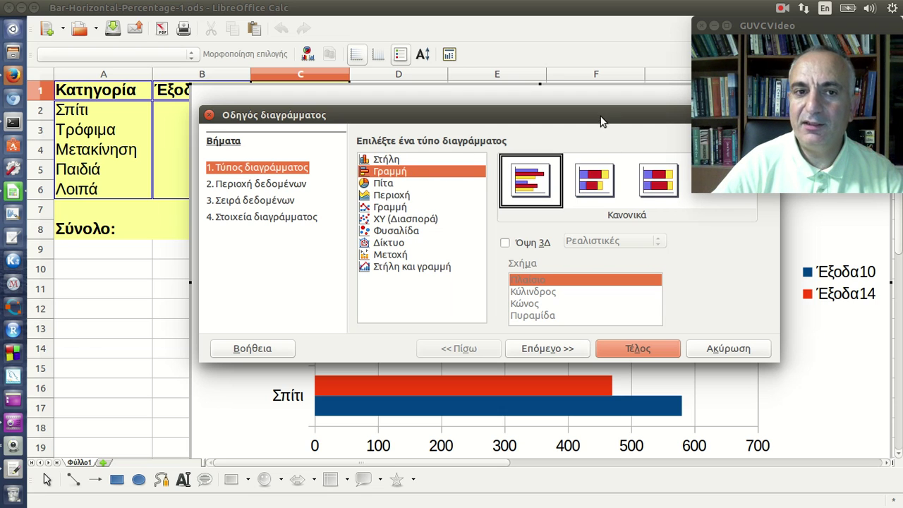
{"action": "left_click_drag", "start_coordinate": [604, 120], "coordinate": [563, 133]}
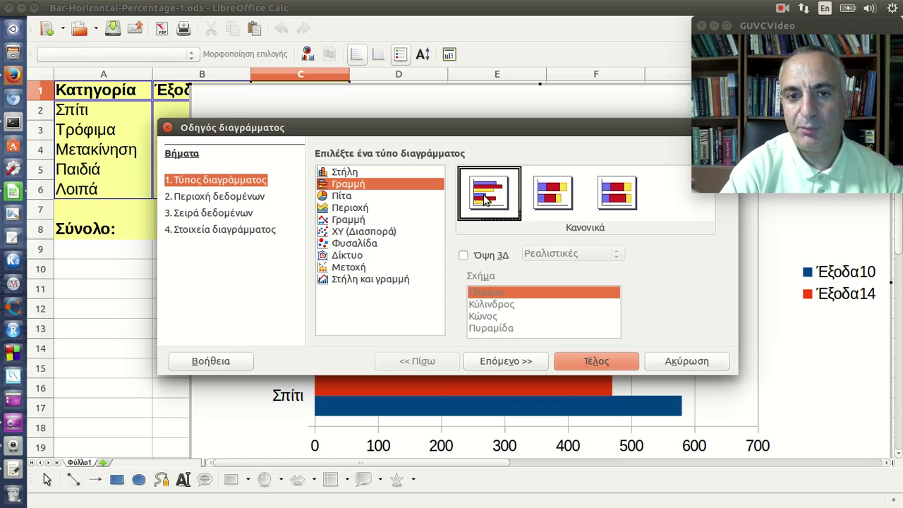
{"action": "left_click", "coordinate": [562, 203]}
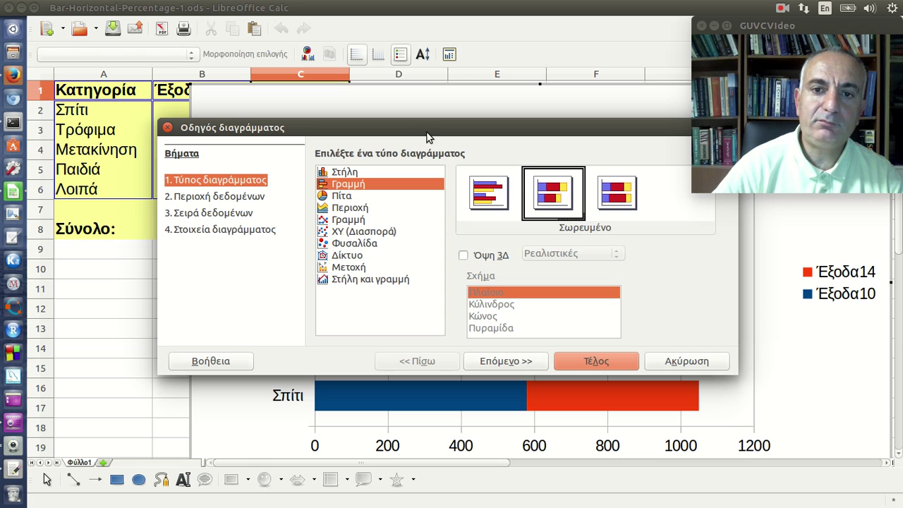
- Choose the Percent Stacked bar variant, then bring the Firefox exercise page forward
{"action": "mouse_move", "coordinate": [379, 131]}
{"action": "left_mouse_down"}
{"action": "mouse_move", "coordinate": [388, 251]}
{"action": "mouse_move", "coordinate": [256, 286]}
{"action": "left_mouse_up"}
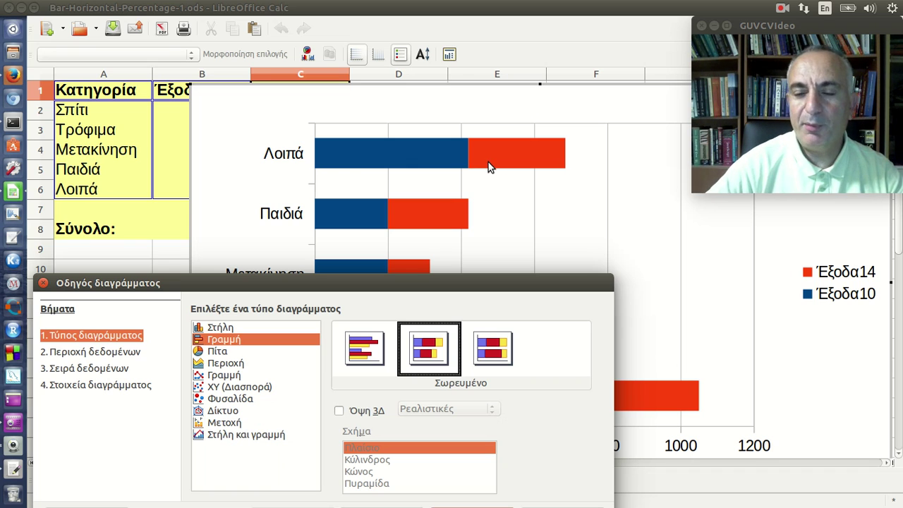
{"action": "left_click", "coordinate": [362, 361]}
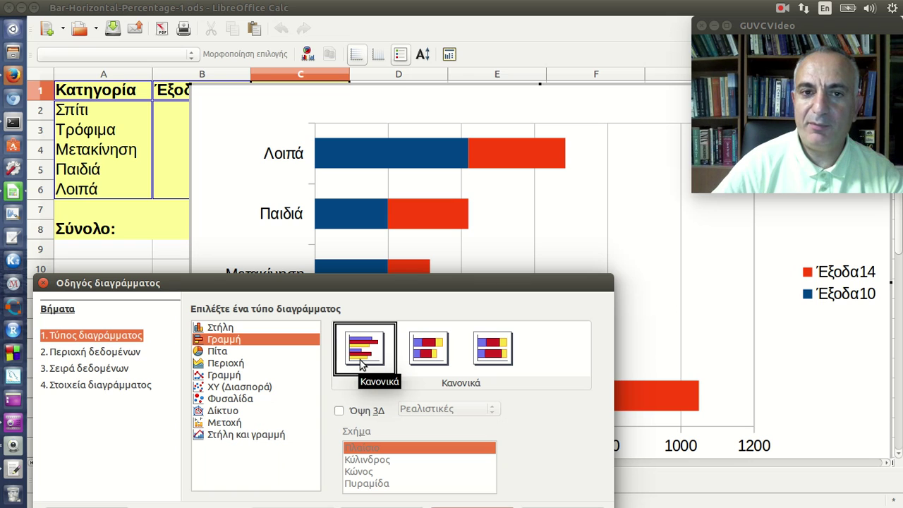
{"action": "left_click", "coordinate": [433, 370]}
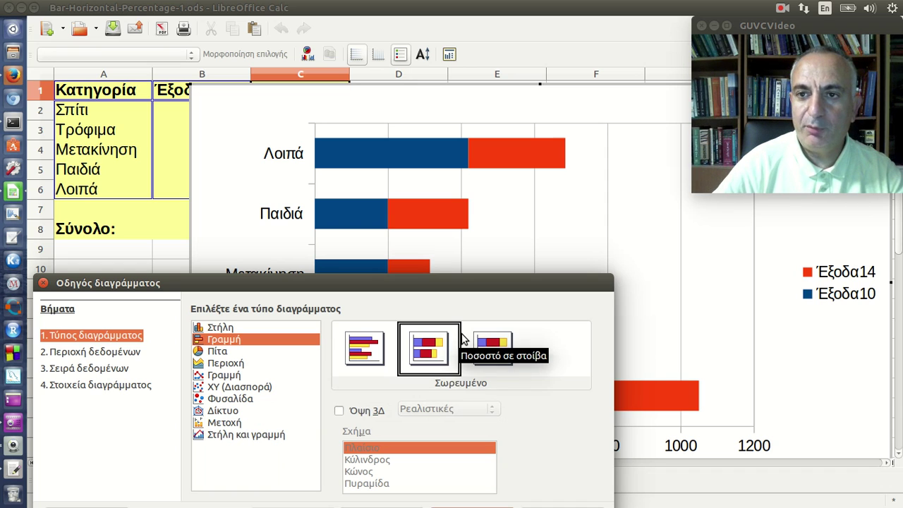
{"action": "left_click", "coordinate": [505, 365]}
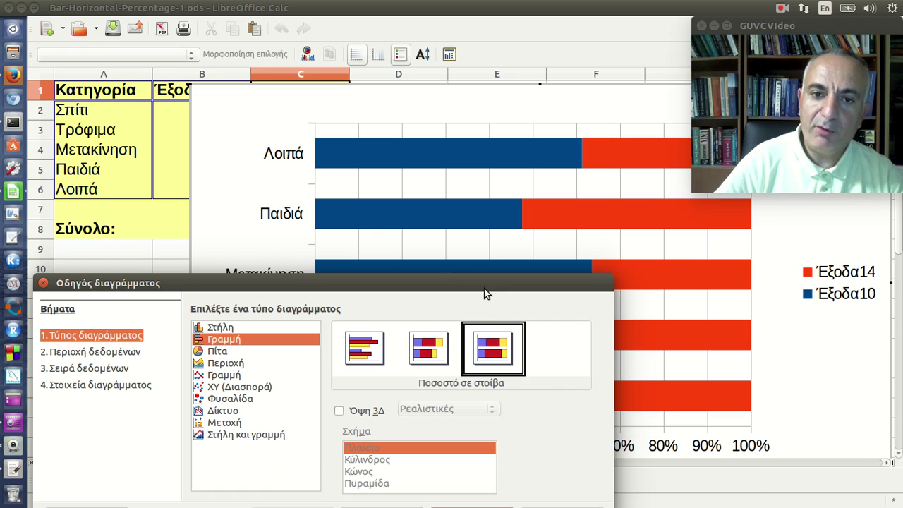
{"action": "left_click_drag", "start_coordinate": [485, 292], "coordinate": [508, 265]}
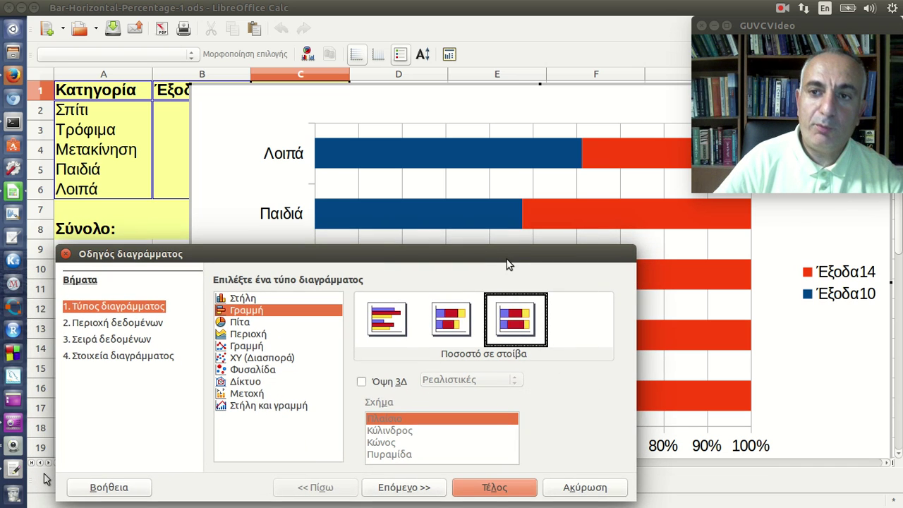
{"action": "left_click", "coordinate": [13, 75]}
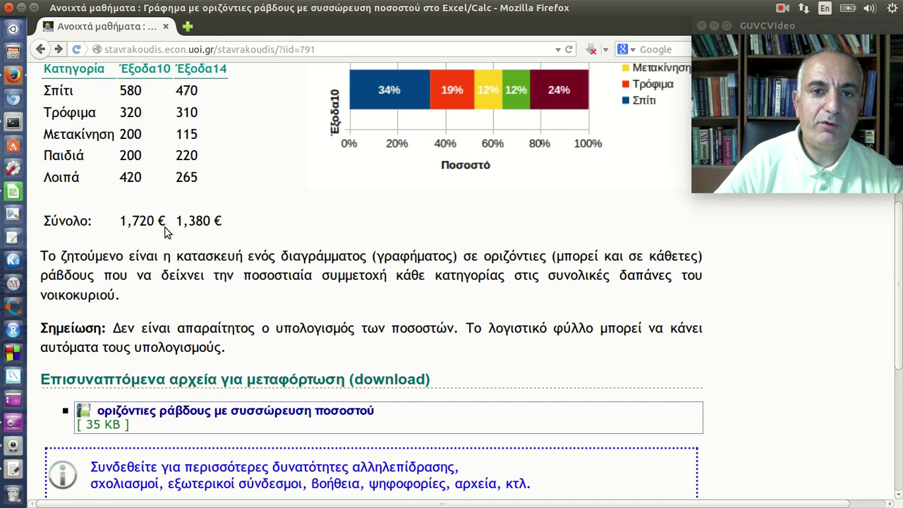
- Scroll up the exercise page to review the sample chart and data table
{"action": "scroll", "coordinate": [437, 261], "scroll_direction": "up", "scroll_amount": 3}
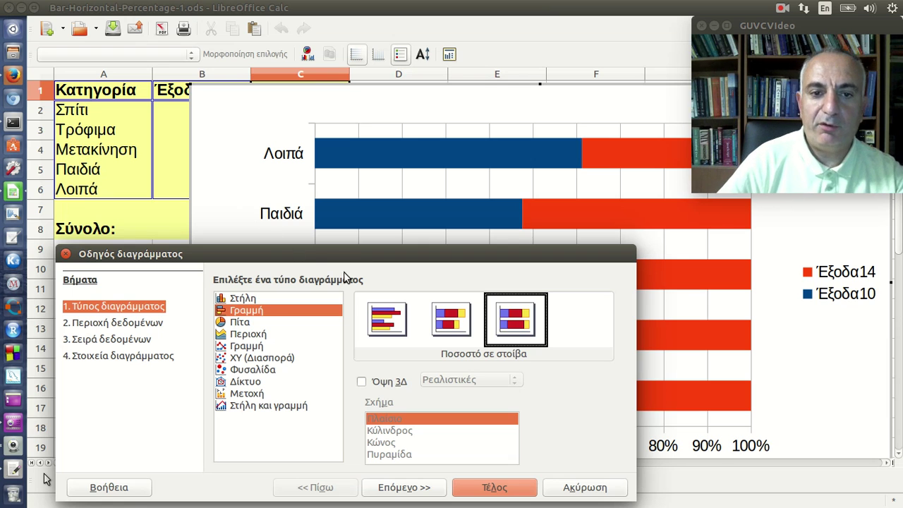
- Plot data series in rows, keeping the first column as labels so the legend shows Σπίτι–Λοιπά
{"action": "left_click_drag", "start_coordinate": [359, 255], "coordinate": [416, 118]}
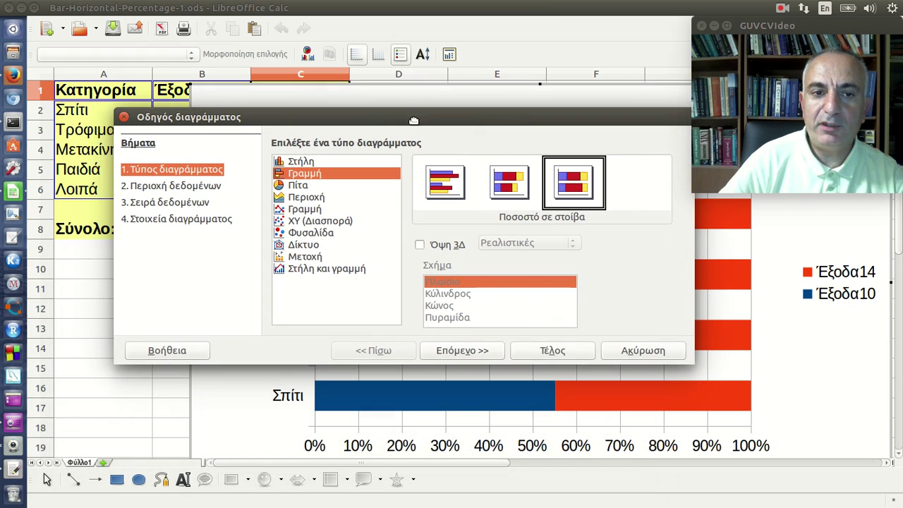
{"action": "left_click", "coordinate": [472, 352]}
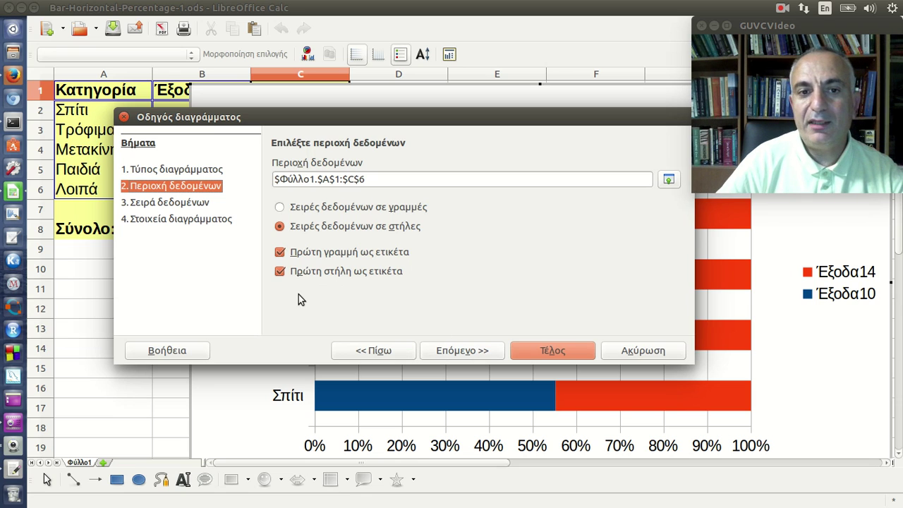
{"action": "left_click", "coordinate": [280, 212]}
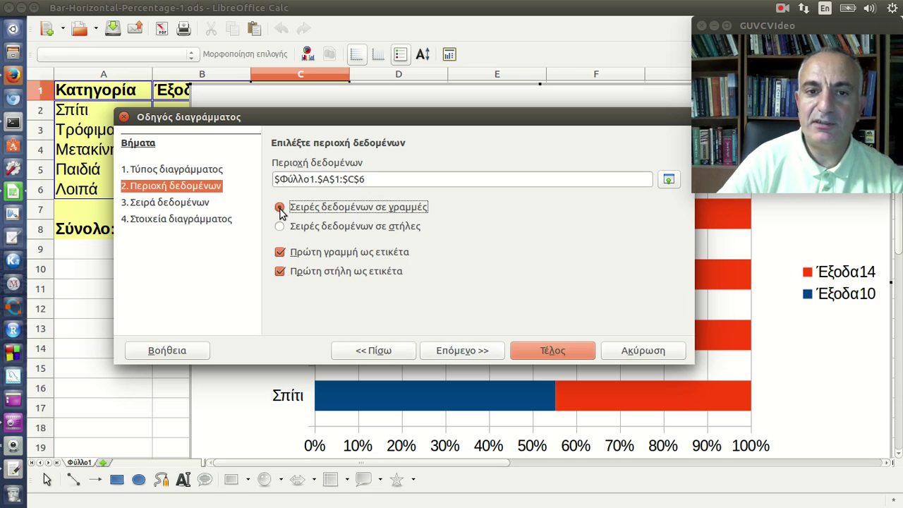
{"action": "mouse_move", "coordinate": [387, 120]}
{"action": "left_mouse_down"}
{"action": "mouse_move", "coordinate": [245, 243]}
{"action": "mouse_move", "coordinate": [265, 308]}
{"action": "left_mouse_up"}
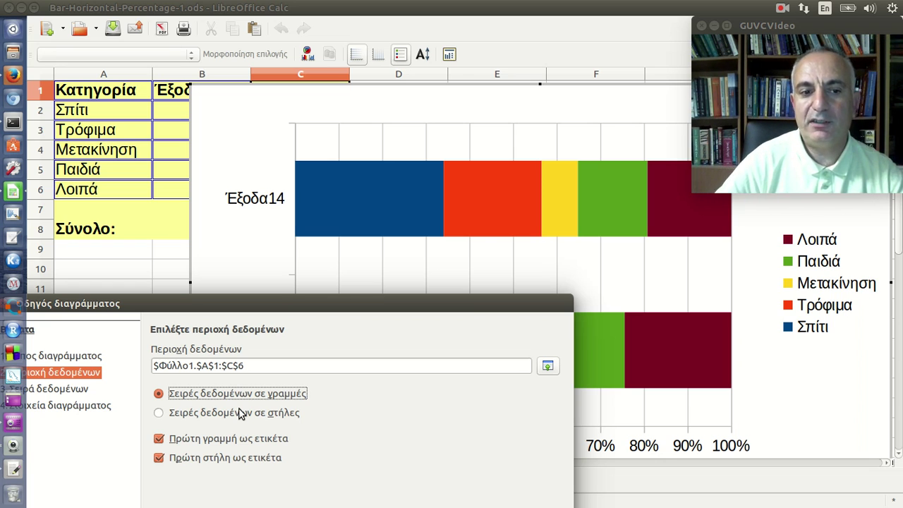
{"action": "left_click_drag", "start_coordinate": [308, 308], "coordinate": [428, 191]}
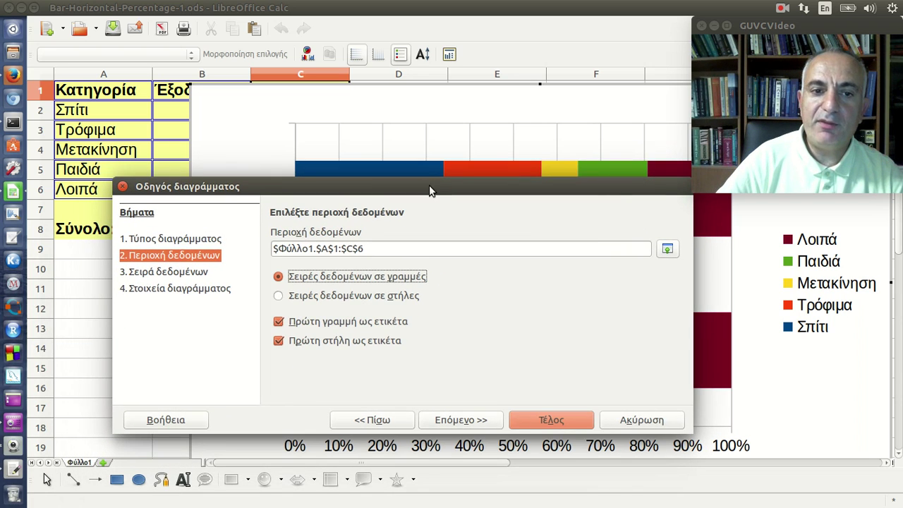
{"action": "left_click", "coordinate": [291, 346]}
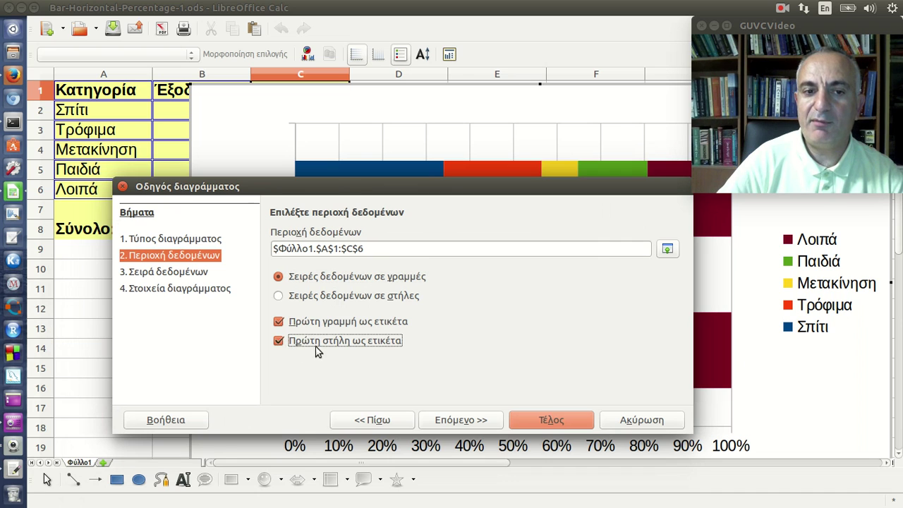
{"action": "left_click_drag", "start_coordinate": [376, 190], "coordinate": [286, 233]}
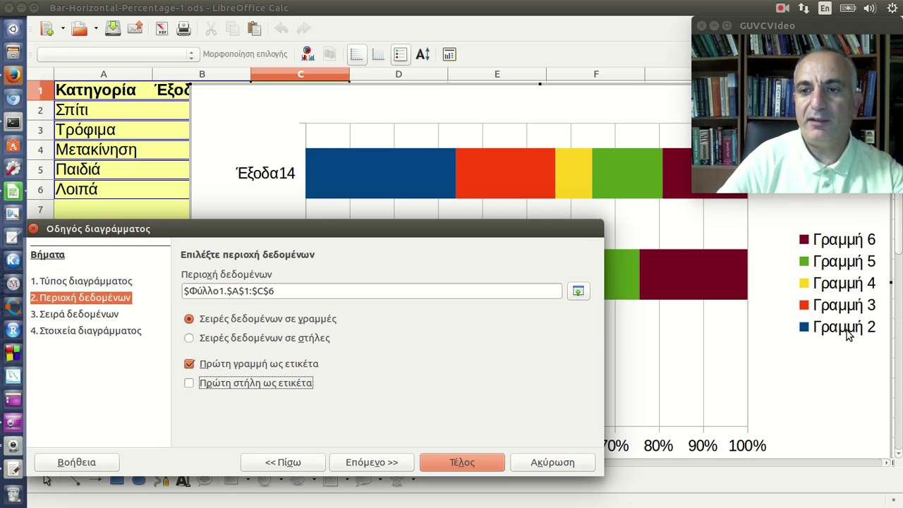
{"action": "left_click", "coordinate": [269, 388]}
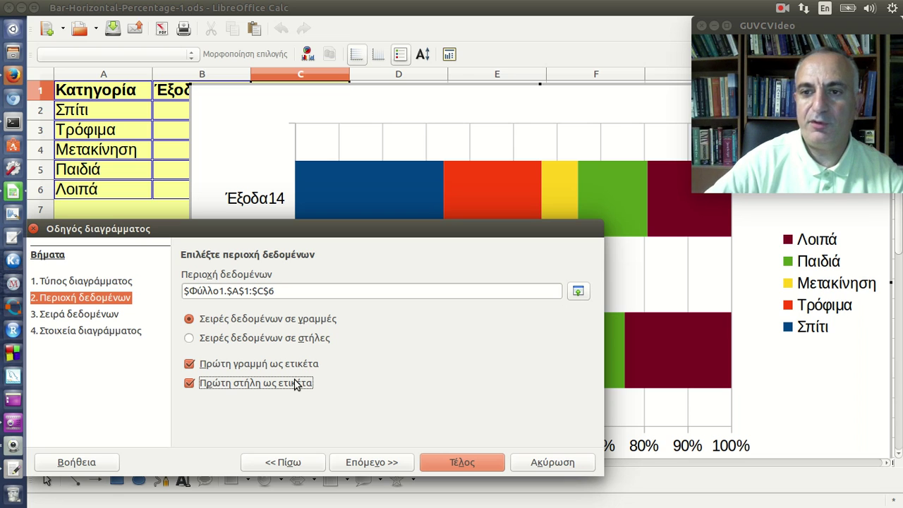
- Try reordering Σπίτι in the data series list, keep it first, and continue to chart elements
{"action": "left_click", "coordinate": [388, 462]}
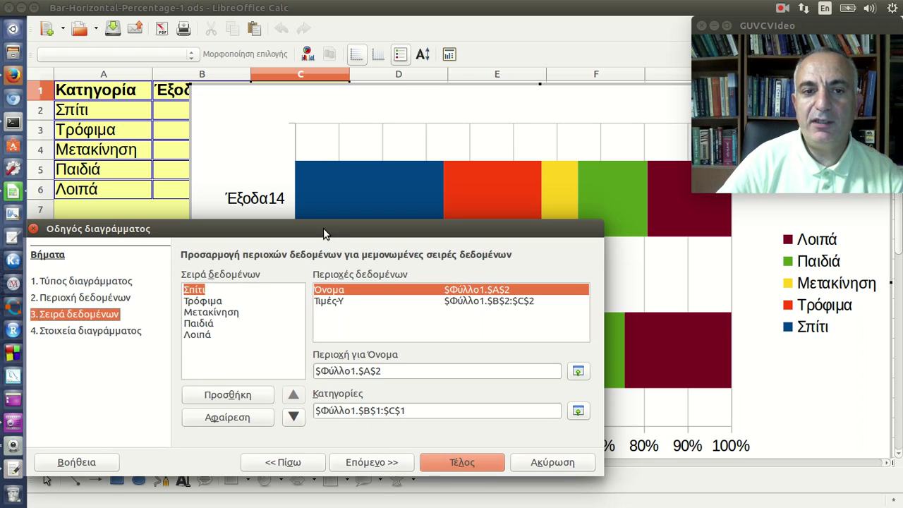
{"action": "left_click_drag", "start_coordinate": [324, 228], "coordinate": [388, 123]}
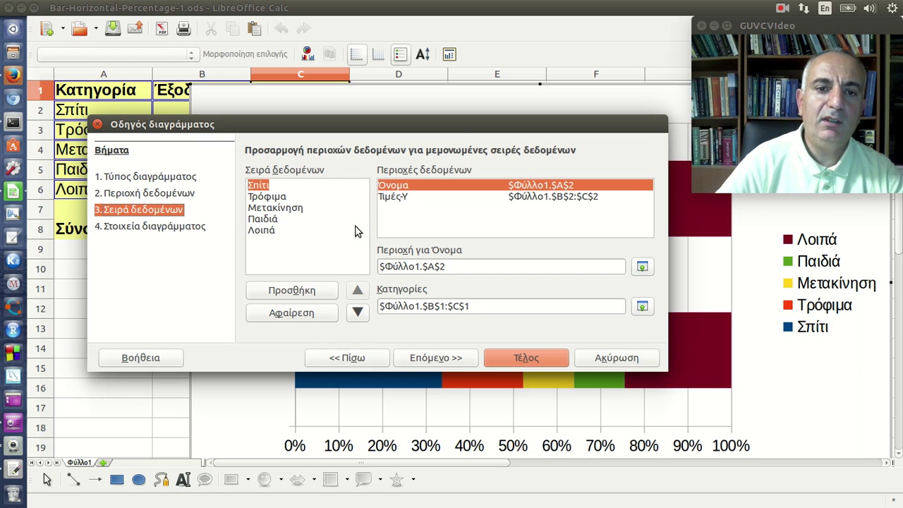
{"action": "left_click", "coordinate": [358, 312]}
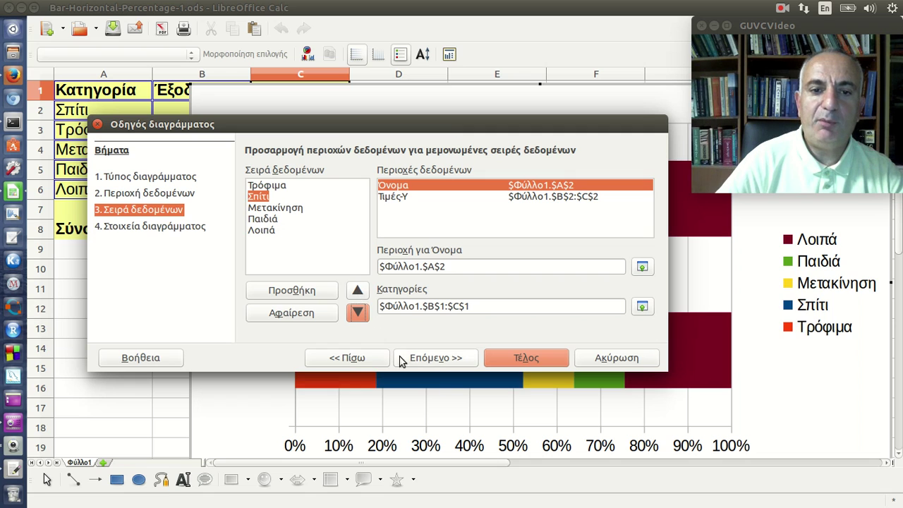
{"action": "left_click_drag", "start_coordinate": [460, 132], "coordinate": [460, 78]}
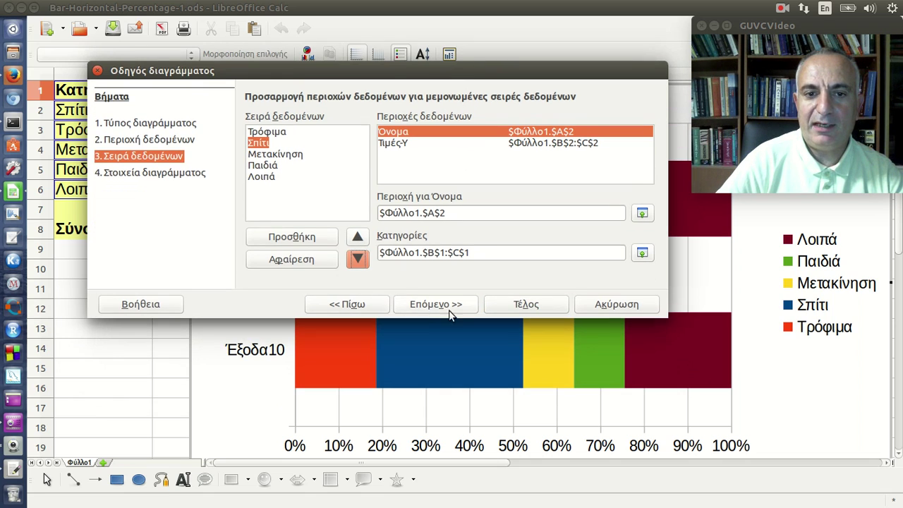
{"action": "left_click", "coordinate": [357, 237]}
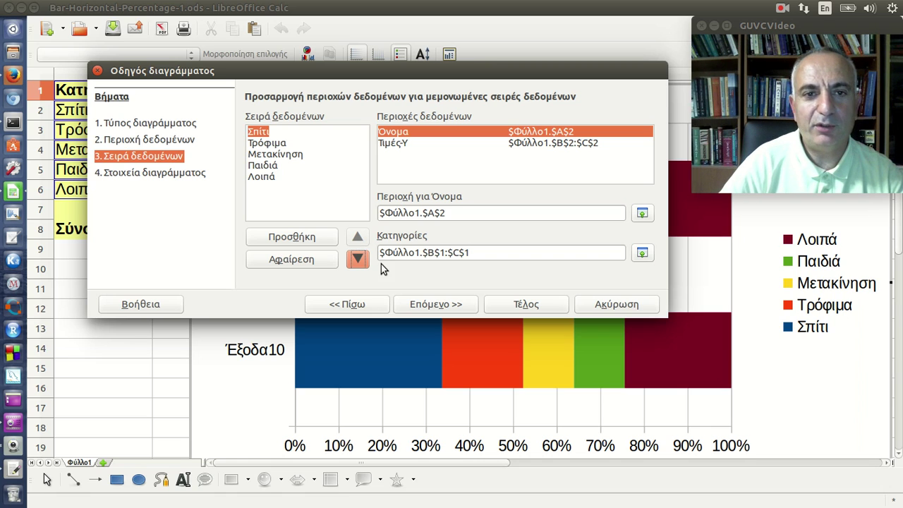
{"action": "left_click", "coordinate": [457, 304]}
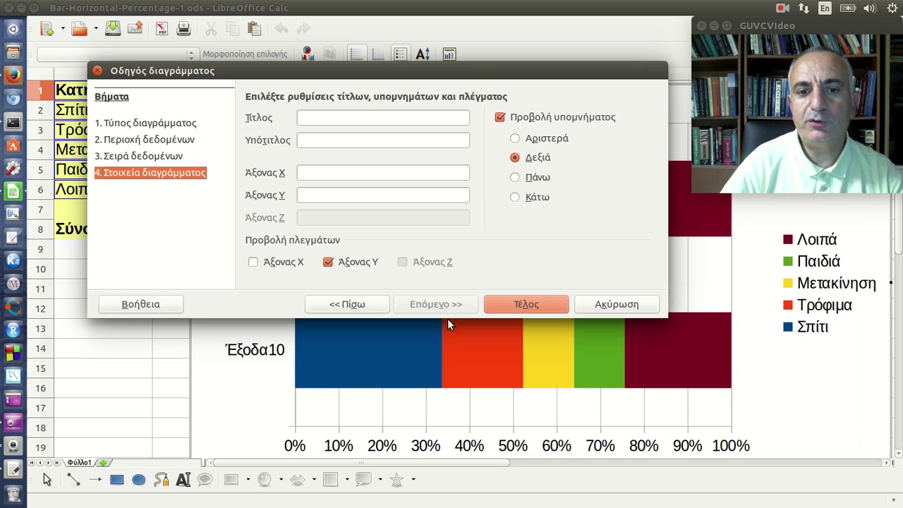
- Enter Ποσοστό as the X-axis title in the Greek keyboard layout
{"action": "left_click", "coordinate": [372, 175]}
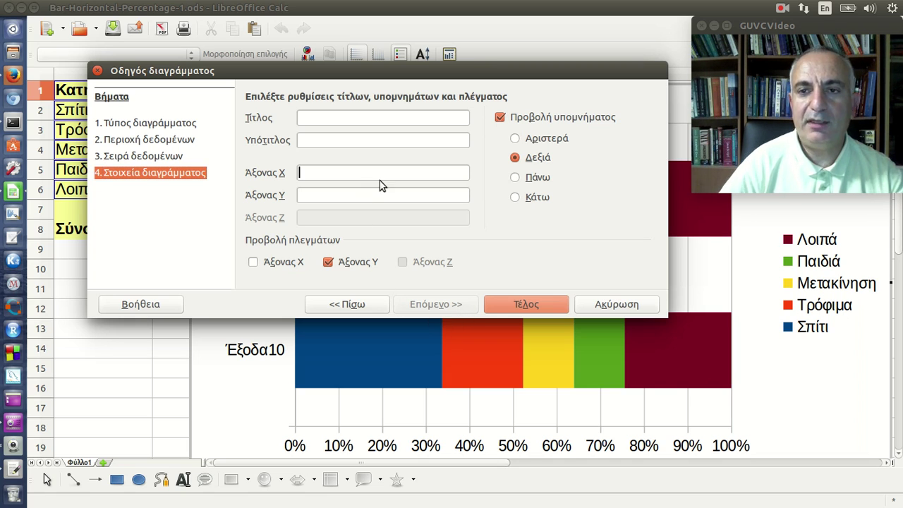
{"action": "type", "text": "Ροα"}
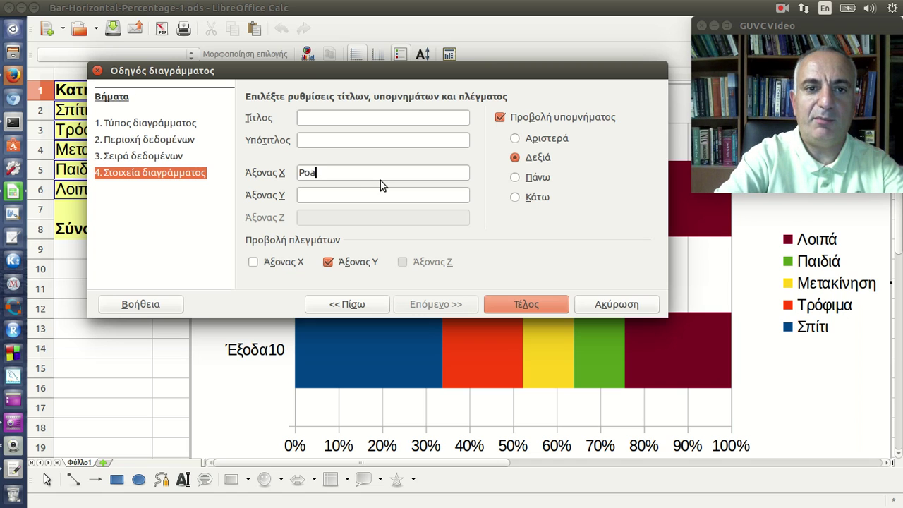
{"action": "key", "text": "BackSpace"}
{"action": "key", "text": "BackSpace"}
{"action": "key", "text": "BackSpace"}
{"action": "key", "text": "alt+shift"}
{"action": "type", "text": "Ποσό"}
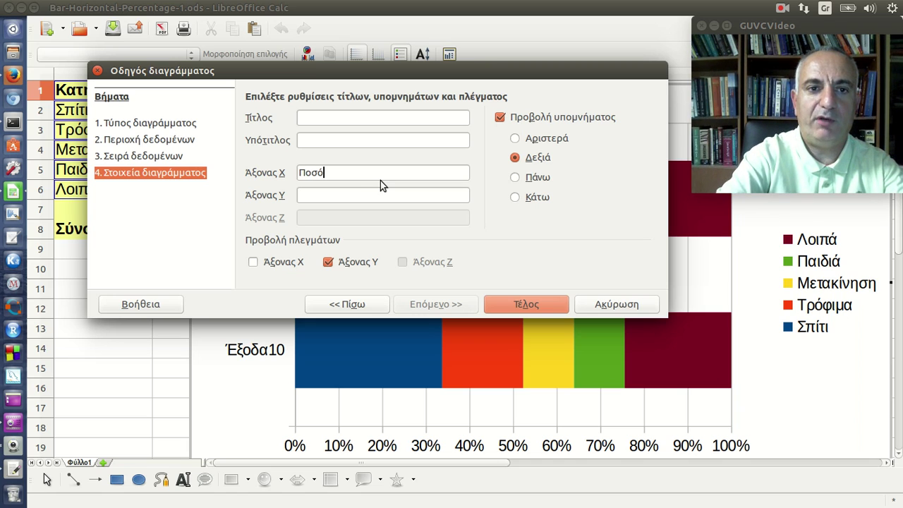
{"action": "key", "text": "BackSpace"}
{"action": "type", "text": "οστό"}
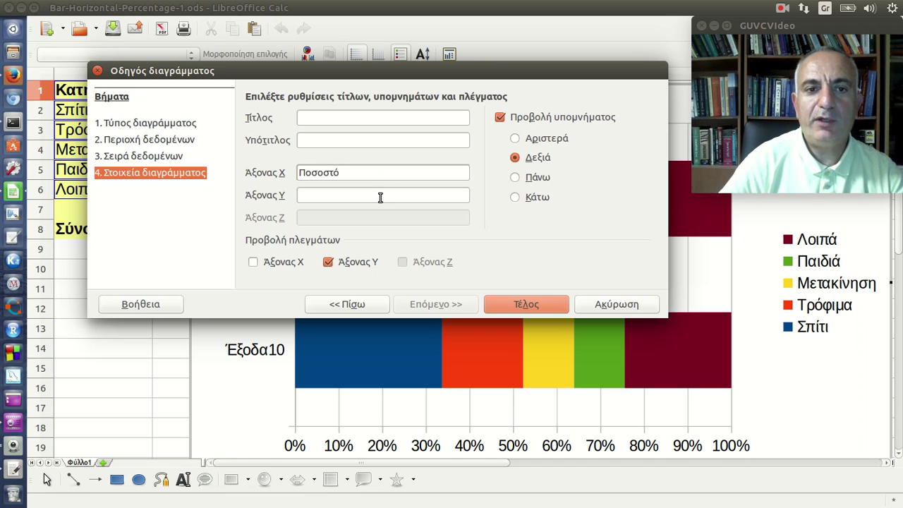
{"action": "left_click", "coordinate": [380, 198]}
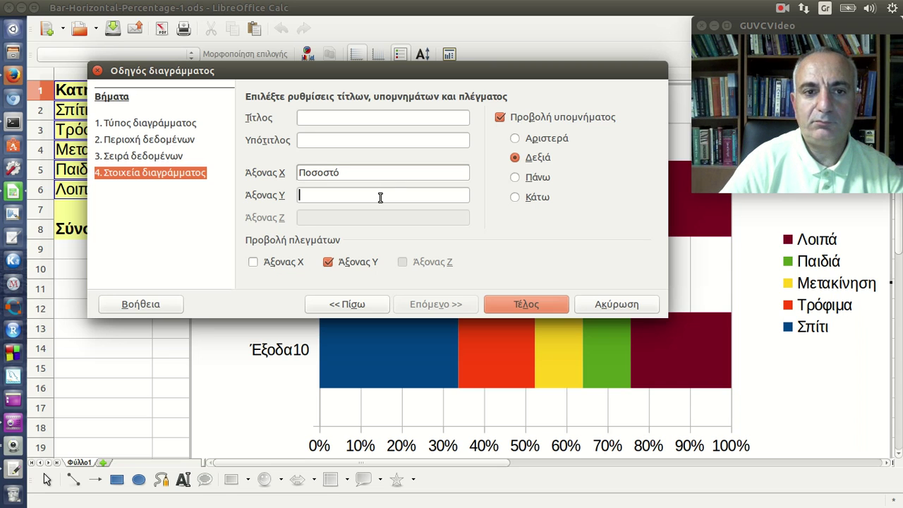
- Move Ποσοστό to the Y-axis title, leave the X-axis title empty, and finish the chart
{"action": "left_click_drag", "start_coordinate": [344, 82], "coordinate": [559, 115]}
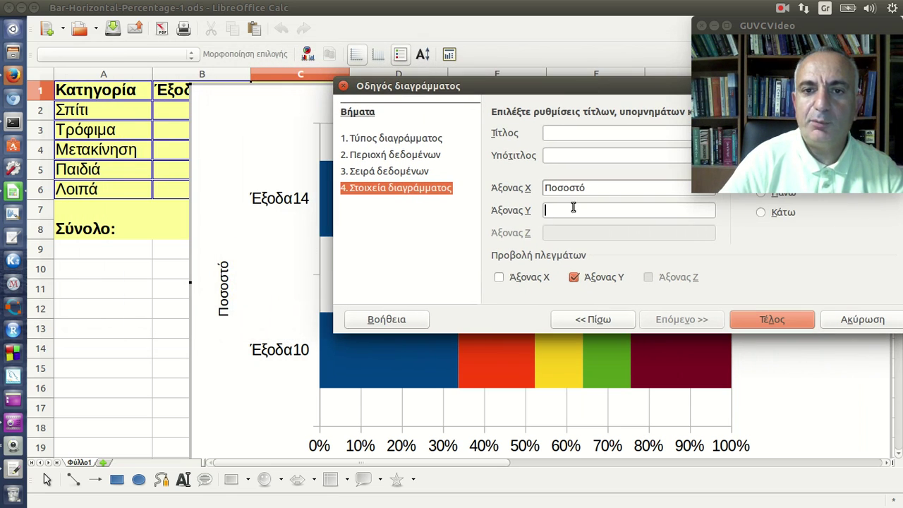
{"action": "double_click", "coordinate": [619, 189]}
{"action": "key", "text": "ctrl+c"}
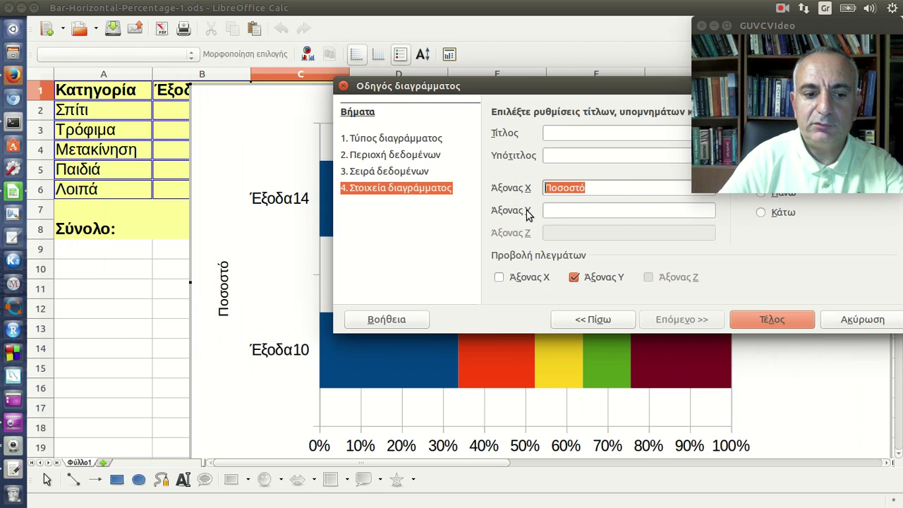
{"action": "left_click", "coordinate": [578, 210]}
{"action": "key", "text": "ctrl+v"}
{"action": "left_click_drag", "start_coordinate": [596, 188], "coordinate": [540, 186]}
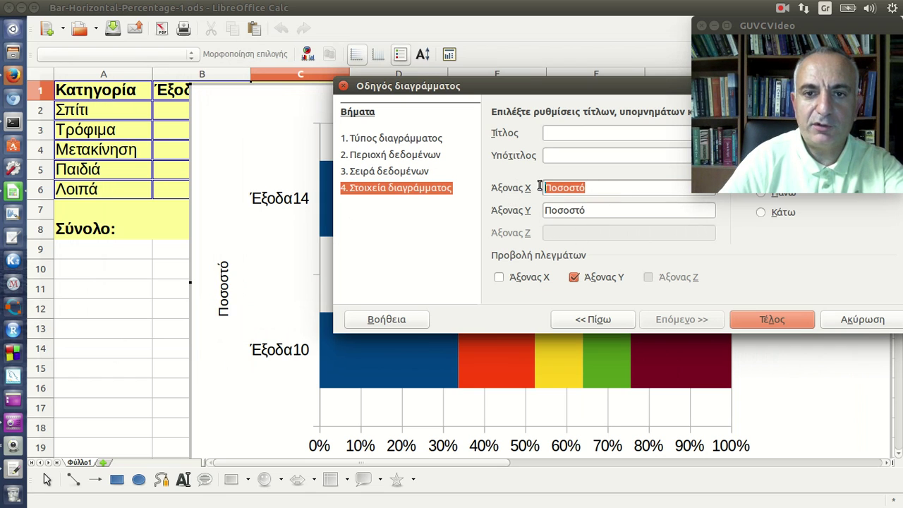
{"action": "key", "text": "Delete"}
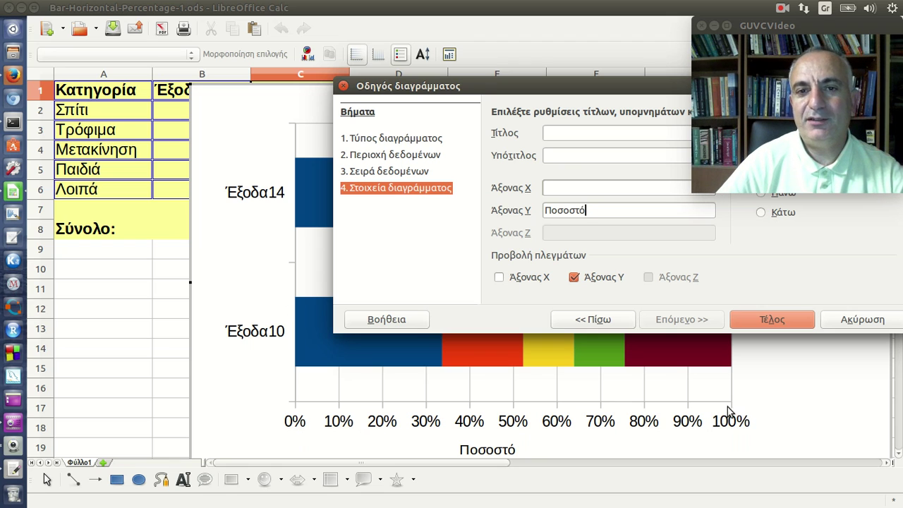
{"action": "left_click", "coordinate": [577, 132]}
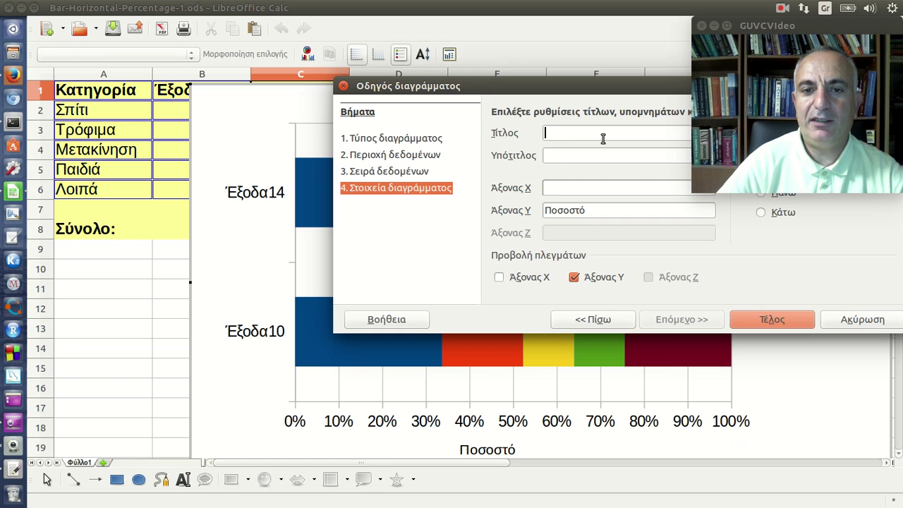
{"action": "left_click", "coordinate": [775, 320]}
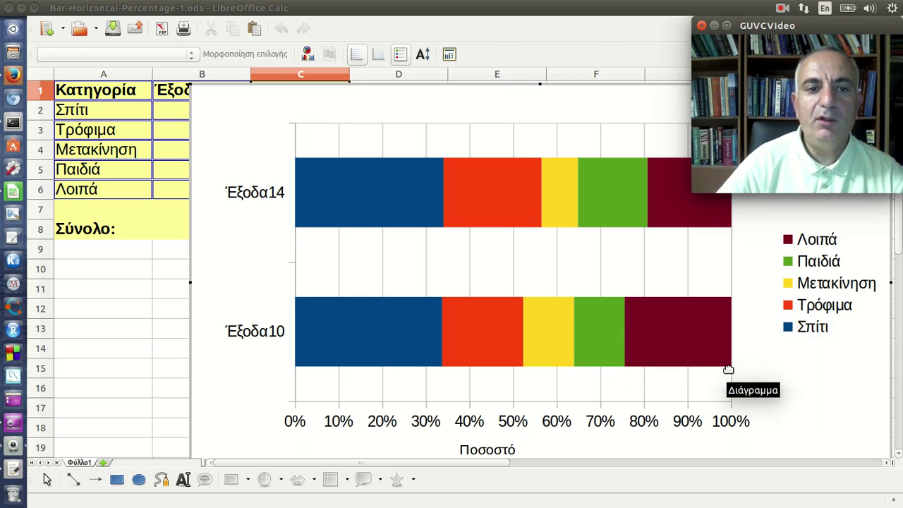
- Make the Ποσοστό axis title bold at font size 11
{"action": "left_click", "coordinate": [494, 450]}
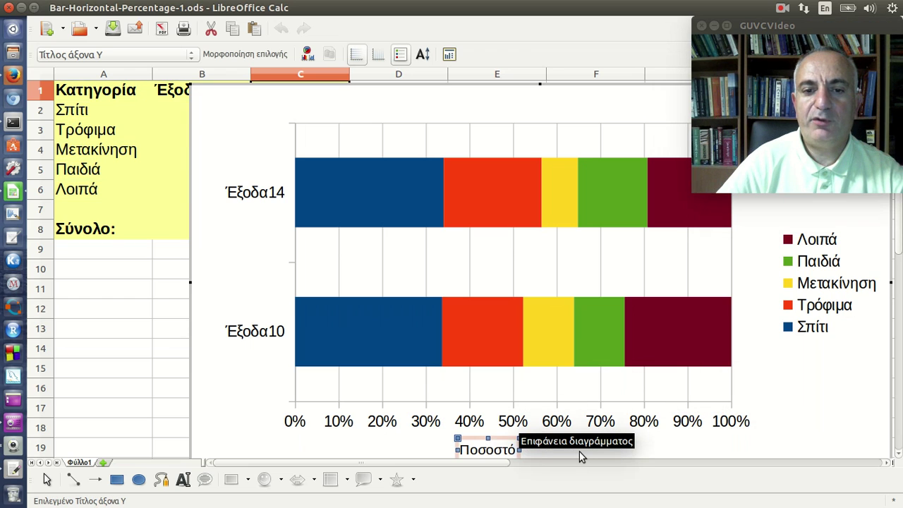
{"action": "left_click", "coordinate": [261, 57]}
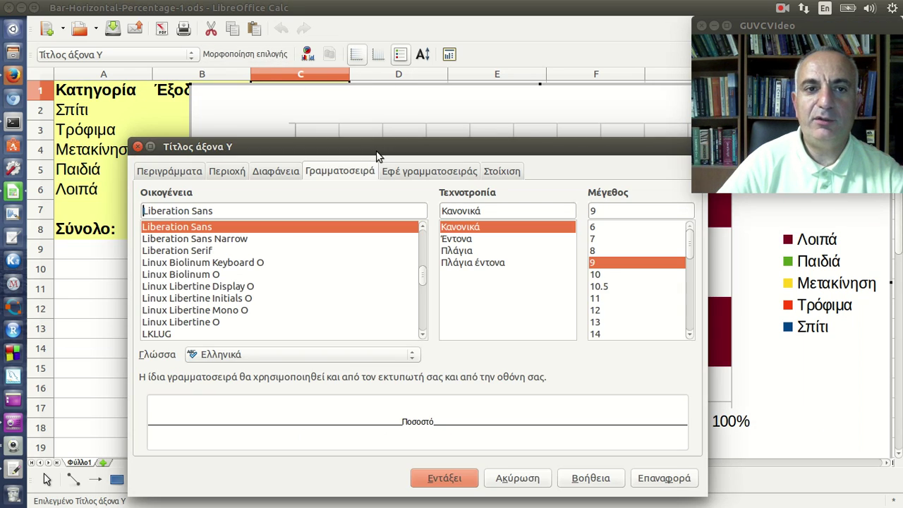
{"action": "left_click", "coordinate": [601, 300]}
{"action": "left_click", "coordinate": [480, 239]}
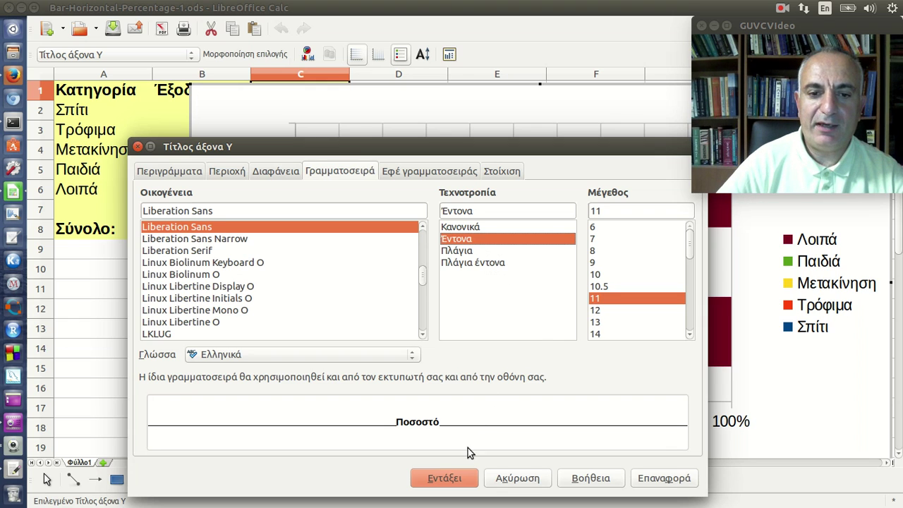
{"action": "left_click", "coordinate": [460, 478]}
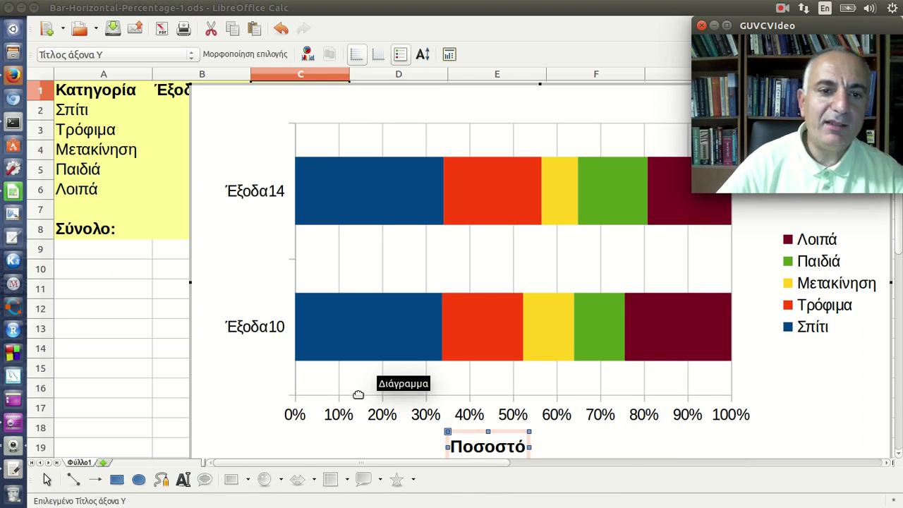
{"action": "left_click", "coordinate": [260, 331]}
- Open the category axis format dialog and look through its Position, Numbers and Label tabs
{"action": "double_click", "coordinate": [261, 332]}
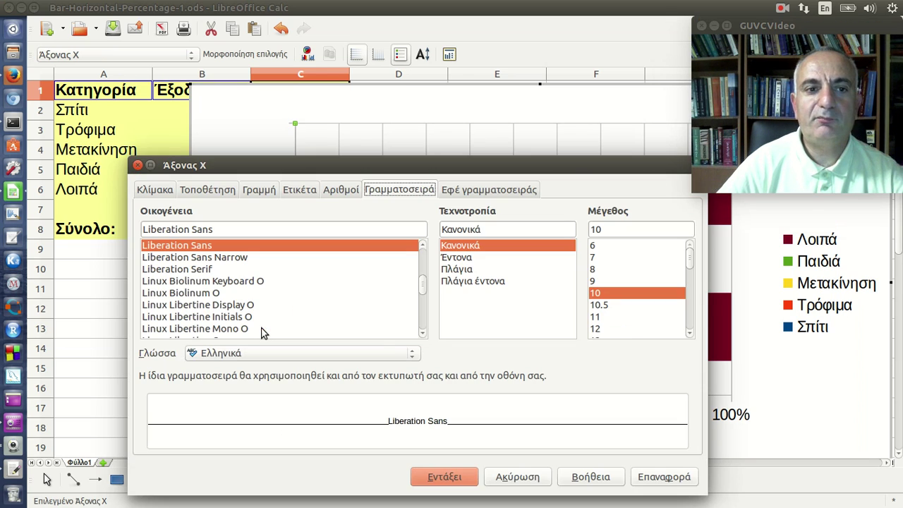
{"action": "left_click", "coordinate": [516, 474]}
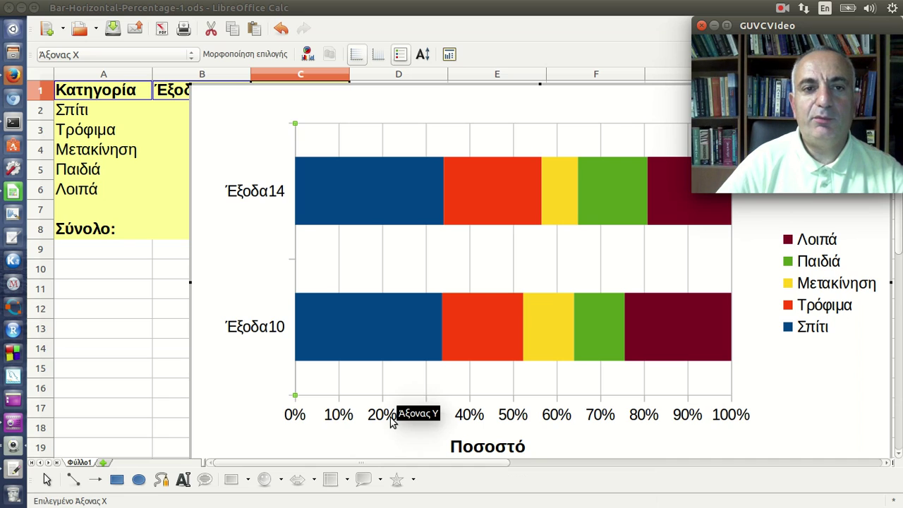
{"action": "left_click", "coordinate": [250, 198]}
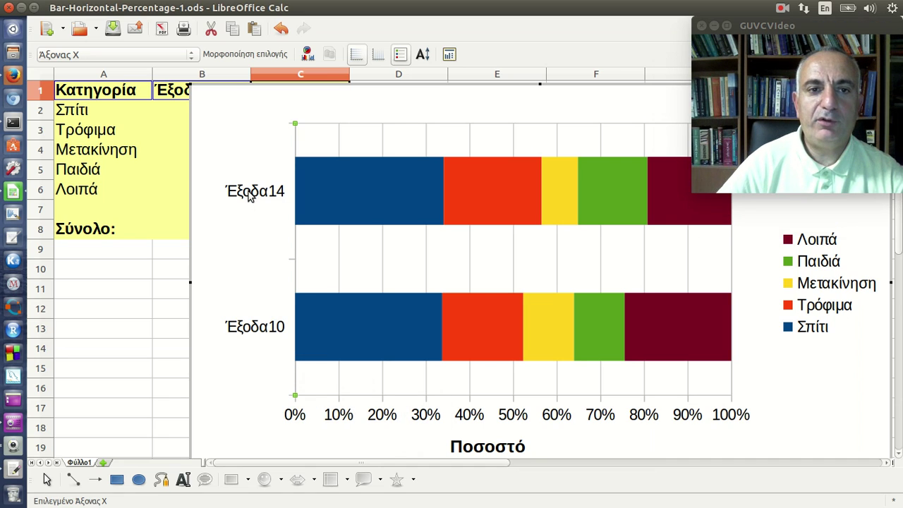
{"action": "left_click", "coordinate": [236, 216]}
{"action": "left_click", "coordinate": [255, 193]}
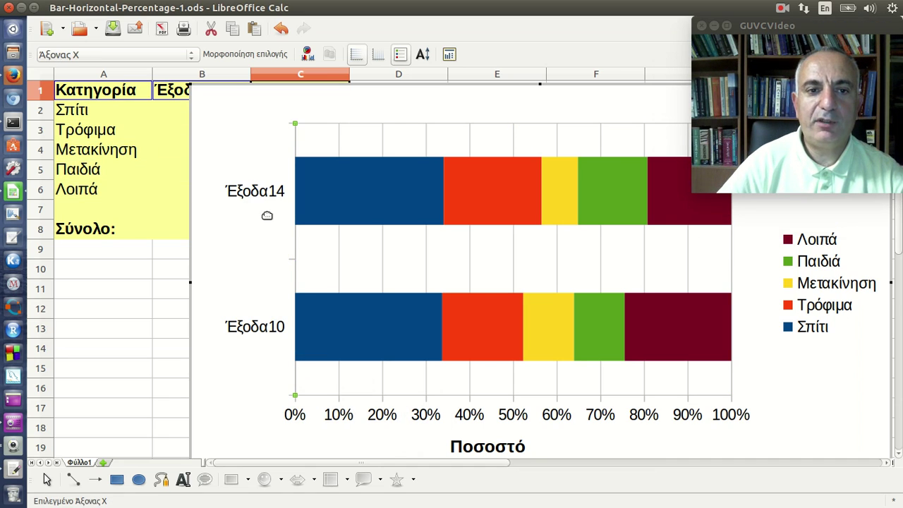
{"action": "double_click", "coordinate": [296, 136]}
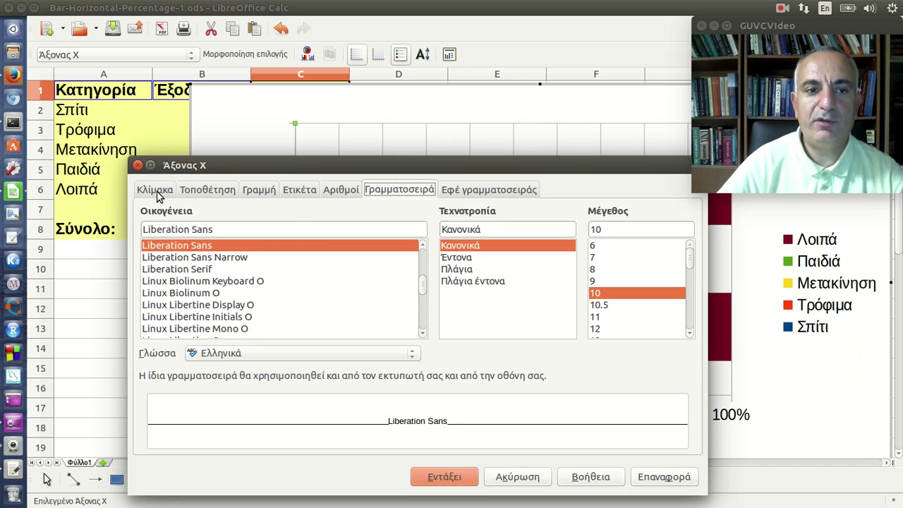
{"action": "left_click", "coordinate": [194, 192]}
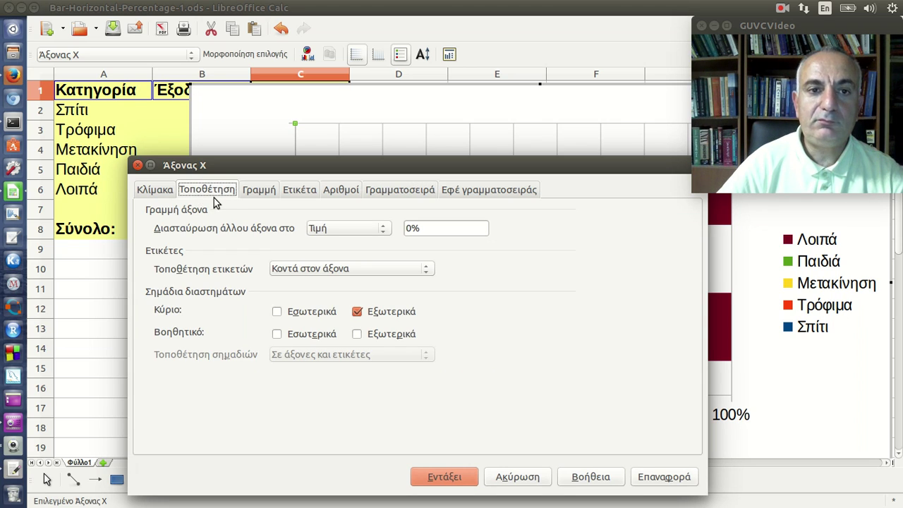
{"action": "left_click", "coordinate": [341, 191]}
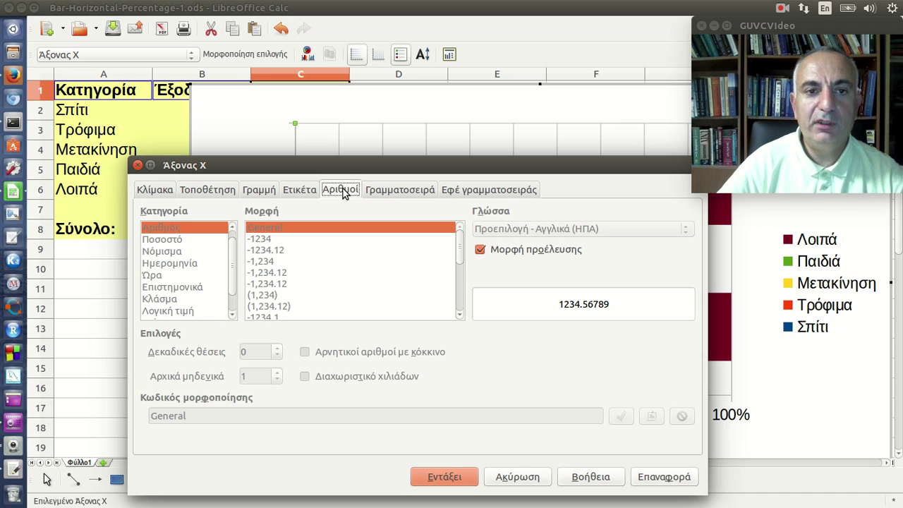
{"action": "left_click", "coordinate": [300, 192]}
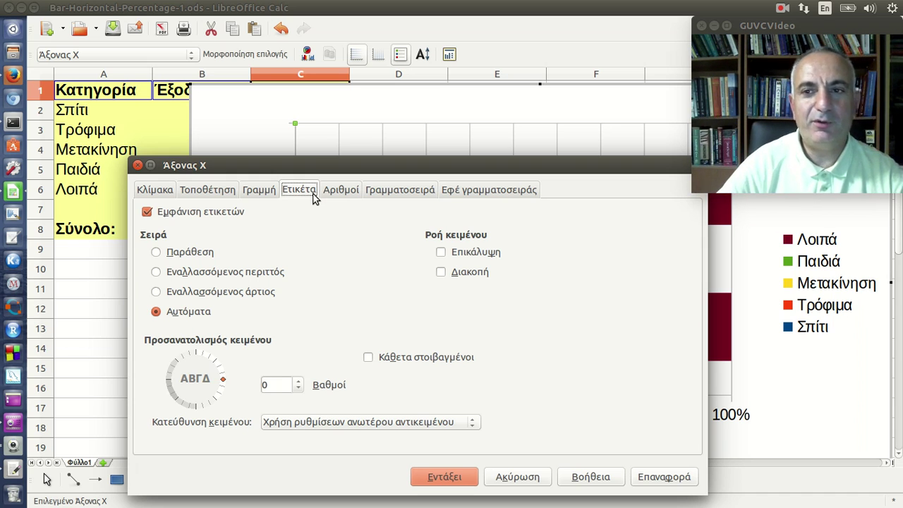
- Rotate the category axis labels to 90 degrees, then return to the Firefox lesson page
{"action": "mouse_move", "coordinate": [224, 379]}
{"action": "left_mouse_down"}
{"action": "mouse_move", "coordinate": [216, 361]}
{"action": "mouse_move", "coordinate": [214, 404]}
{"action": "mouse_move", "coordinate": [199, 357]}
{"action": "left_mouse_up"}
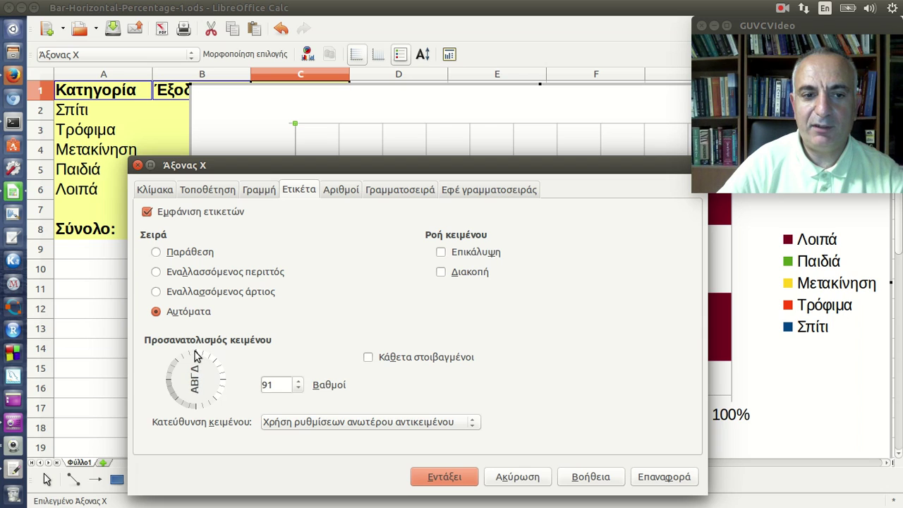
{"action": "left_click", "coordinate": [299, 388]}
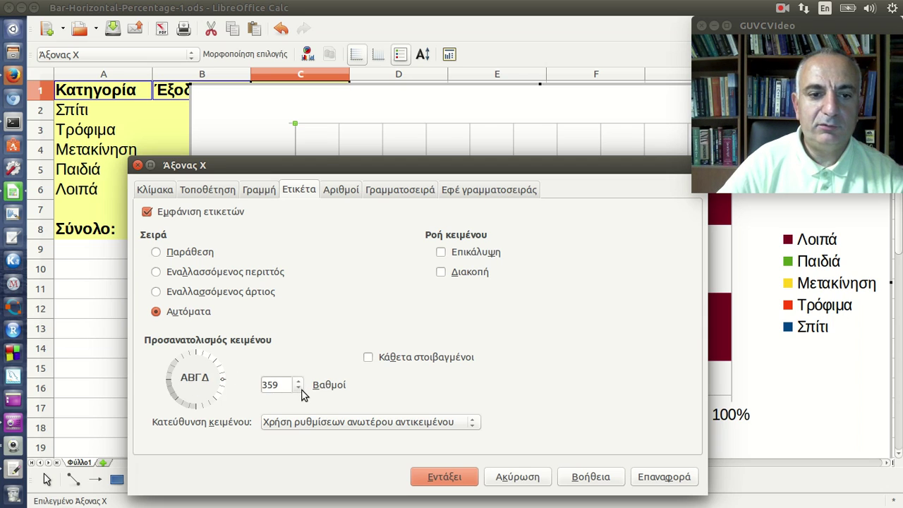
{"action": "left_click", "coordinate": [298, 381]}
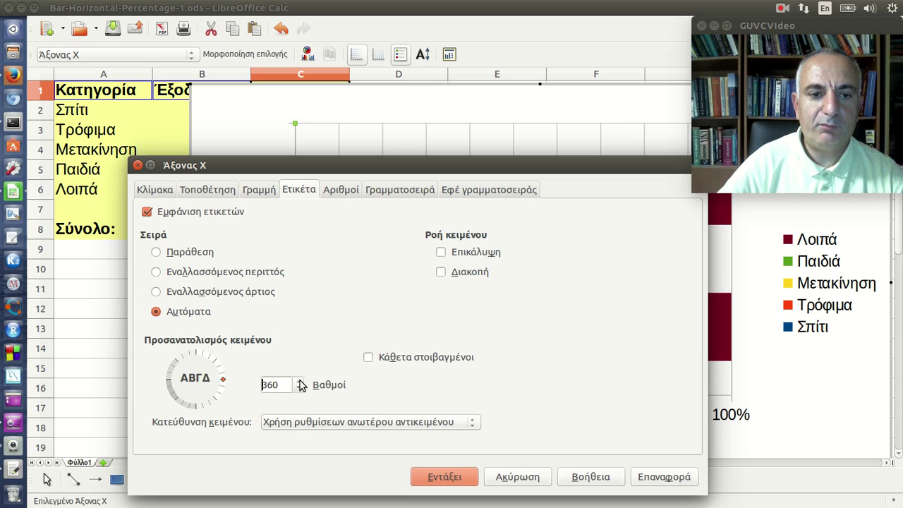
{"action": "left_click", "coordinate": [299, 381]}
{"action": "left_click_drag", "start_coordinate": [282, 384], "coordinate": [257, 385]}
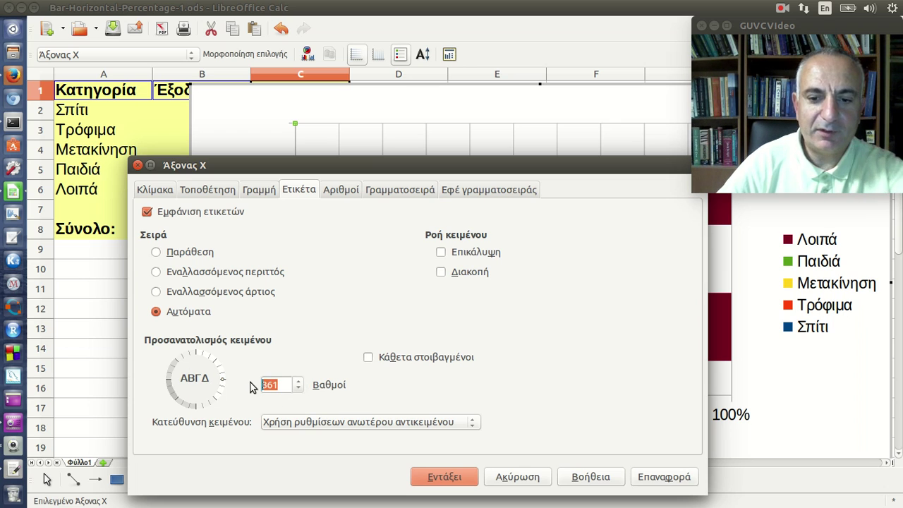
{"action": "type", "text": "0"}
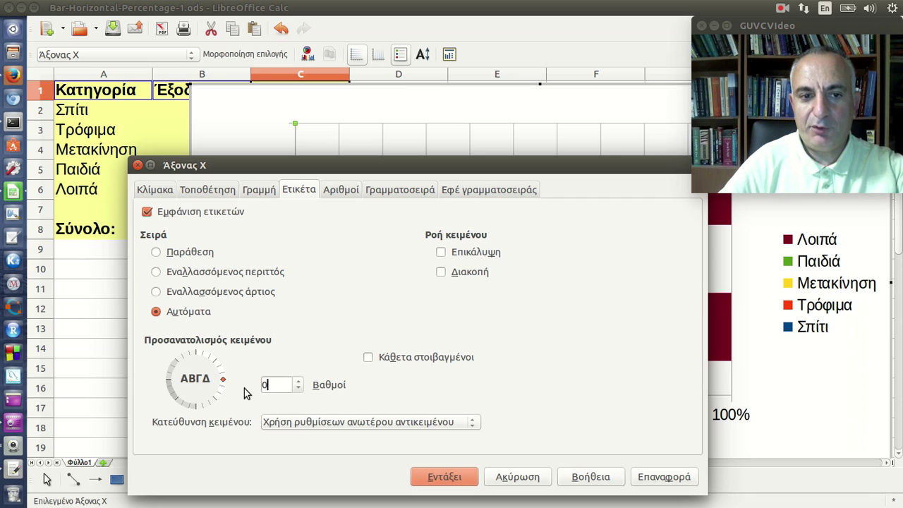
{"action": "left_click", "coordinate": [297, 381]}
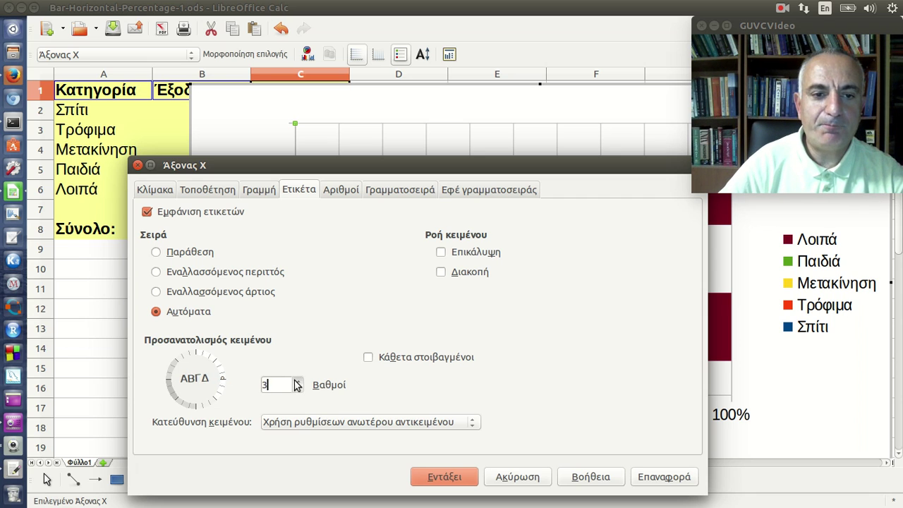
{"action": "left_click_drag", "start_coordinate": [283, 384], "coordinate": [258, 385]}
{"action": "type", "text": "90"}
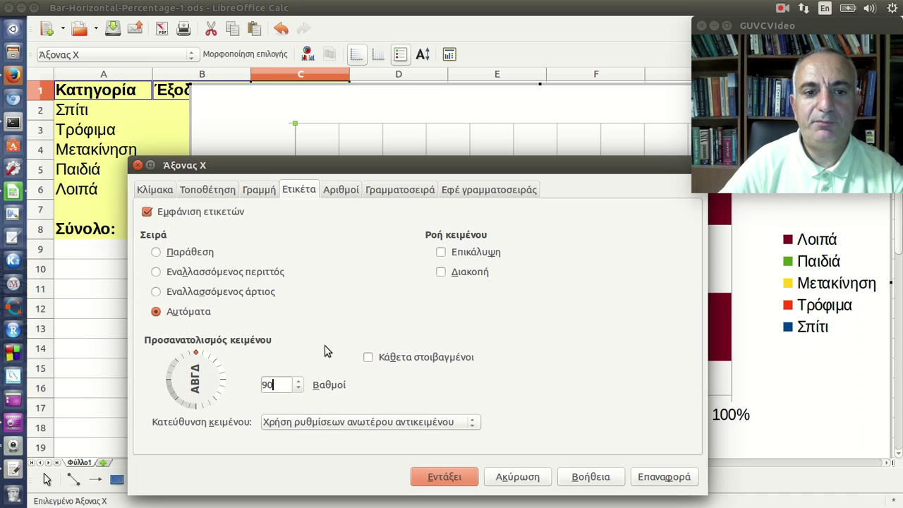
{"action": "left_click", "coordinate": [445, 477]}
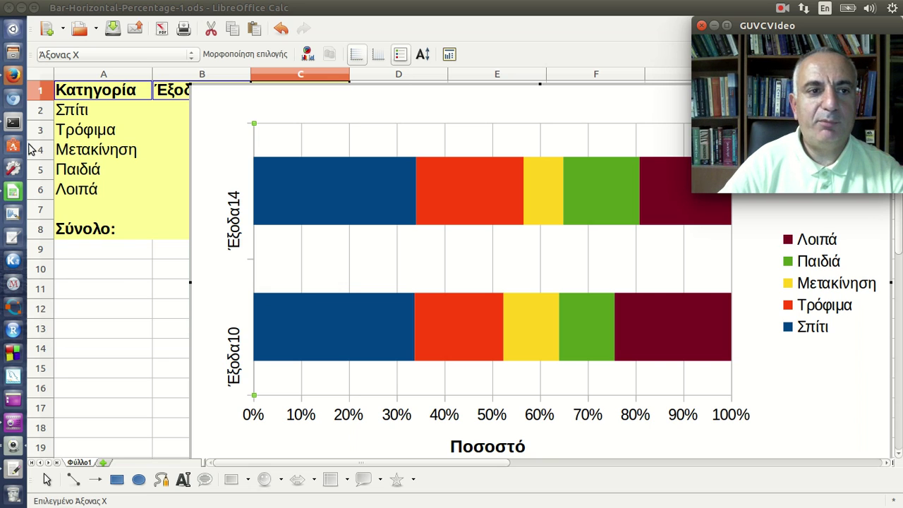
{"action": "left_click", "coordinate": [16, 74]}
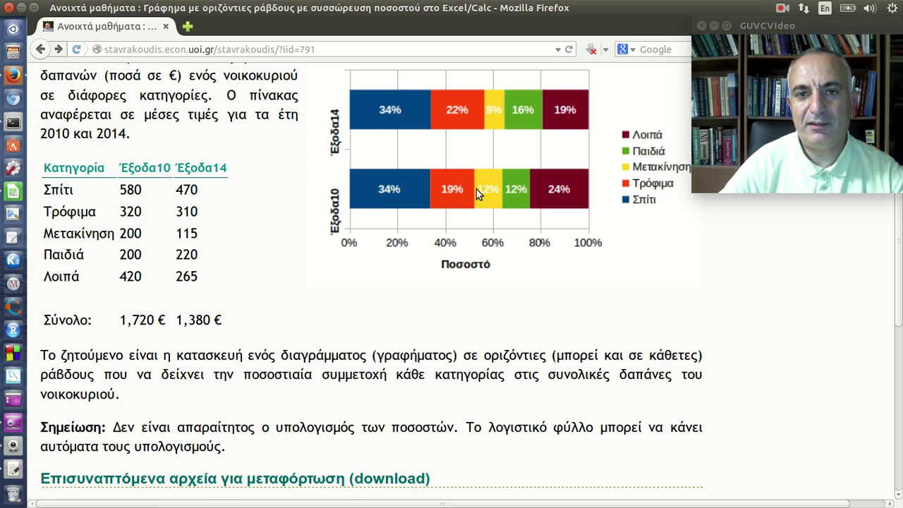
- Return from the Firefox reference chart to the Calc chart and select the Σπίτι series
{"action": "left_click", "coordinate": [16, 192]}
{"action": "left_click", "coordinate": [344, 190]}
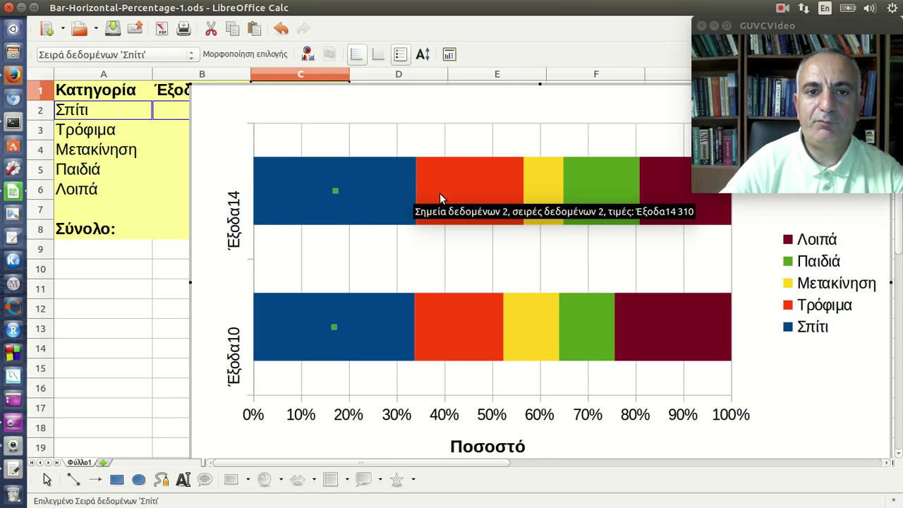
- Insert data labels on the blue Σπίτι bars
{"action": "left_click", "coordinate": [443, 193]}
{"action": "left_click", "coordinate": [375, 198]}
{"action": "right_click", "coordinate": [376, 203]}
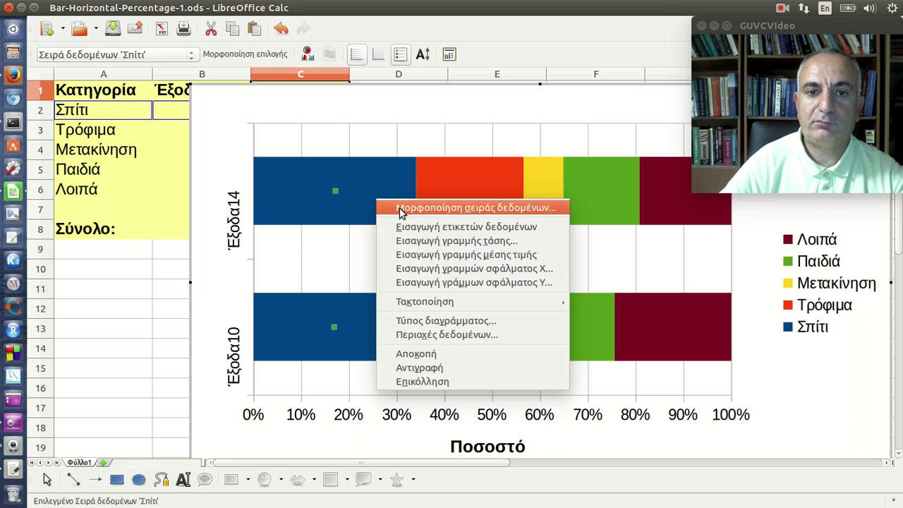
{"action": "left_click", "coordinate": [425, 227]}
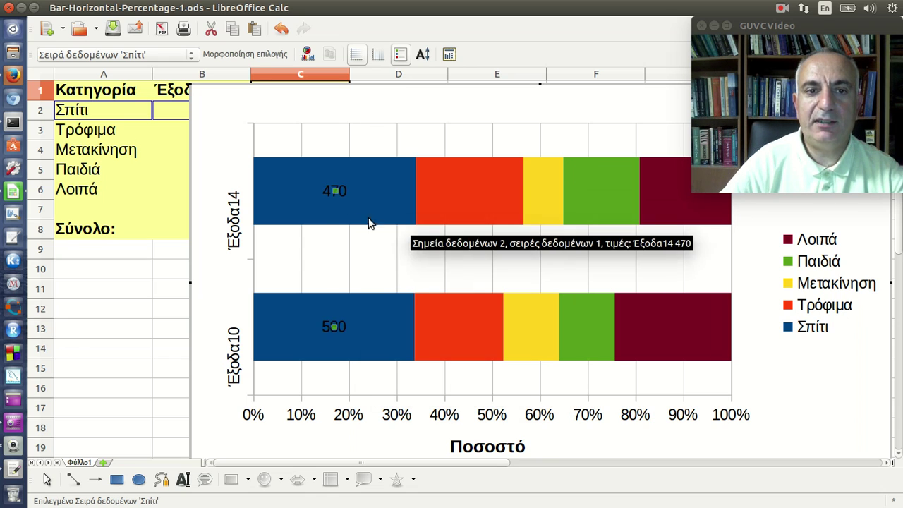
- Format the Σπίτι labels as bold percentages only, showing 34%, without raw values
{"action": "left_click", "coordinate": [348, 196]}
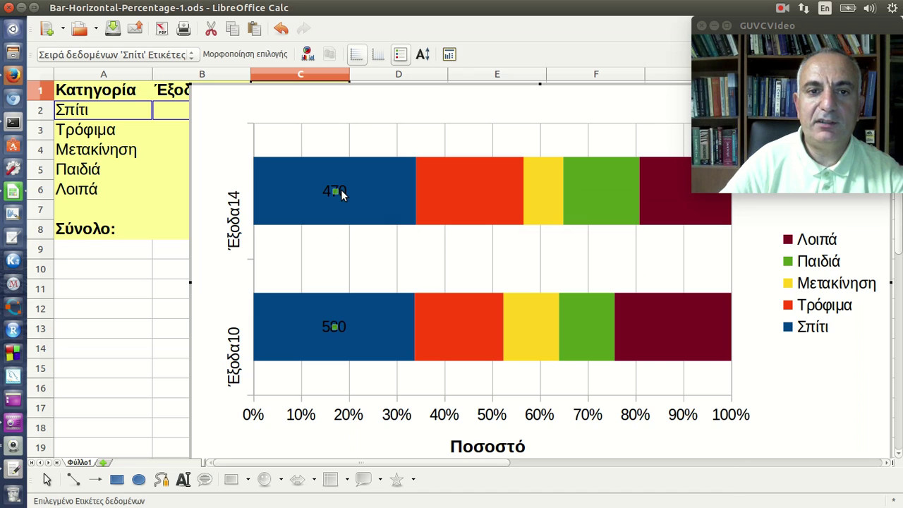
{"action": "double_click", "coordinate": [343, 195]}
{"action": "left_click", "coordinate": [247, 243]}
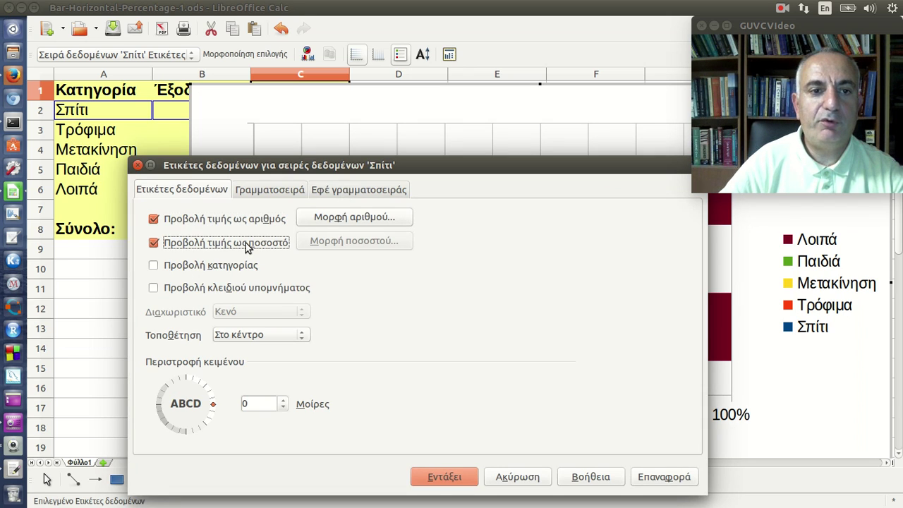
{"action": "left_click", "coordinate": [258, 221]}
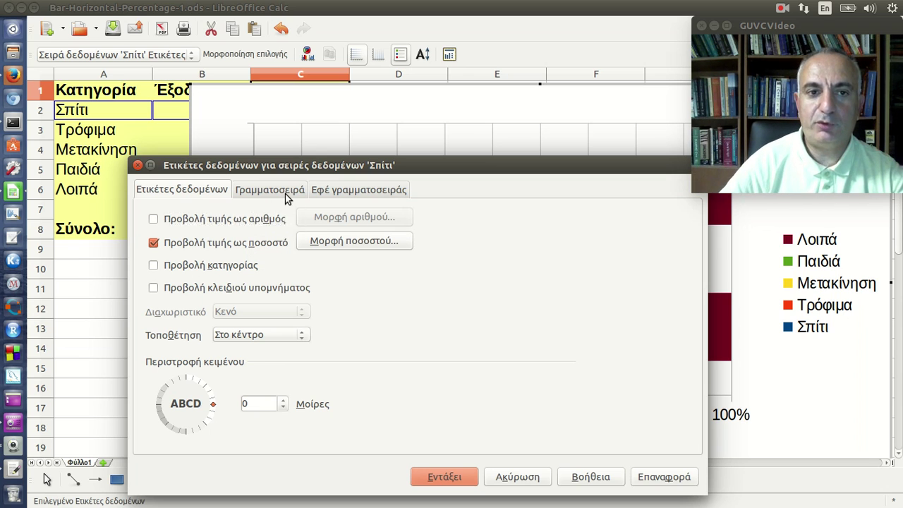
{"action": "left_click", "coordinate": [285, 197]}
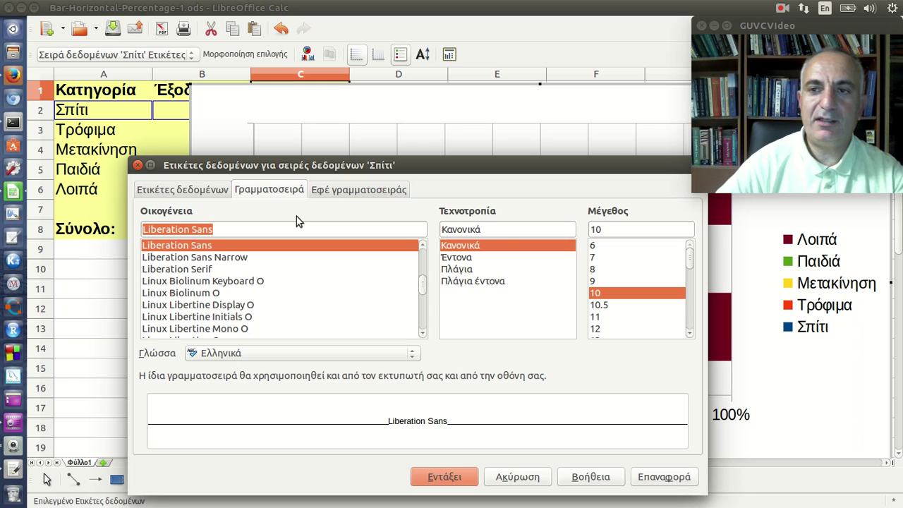
{"action": "left_click", "coordinate": [467, 259]}
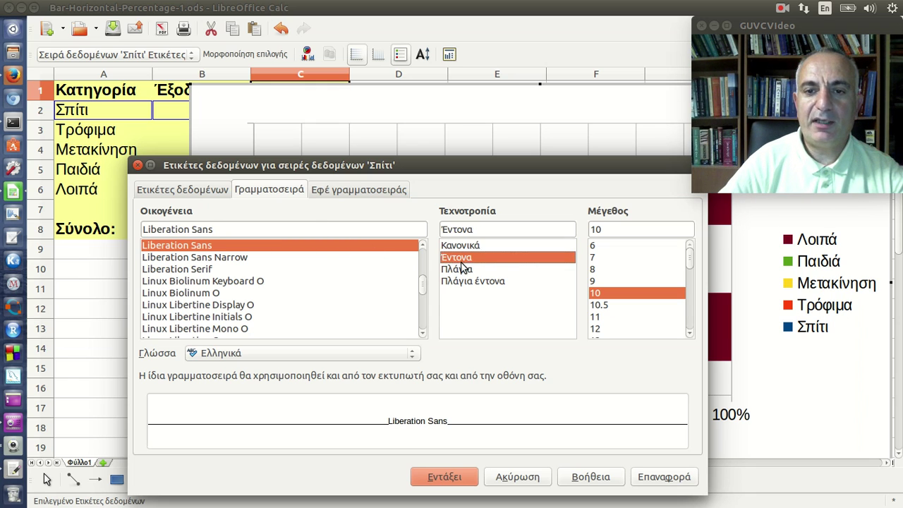
{"action": "left_click", "coordinate": [444, 478]}
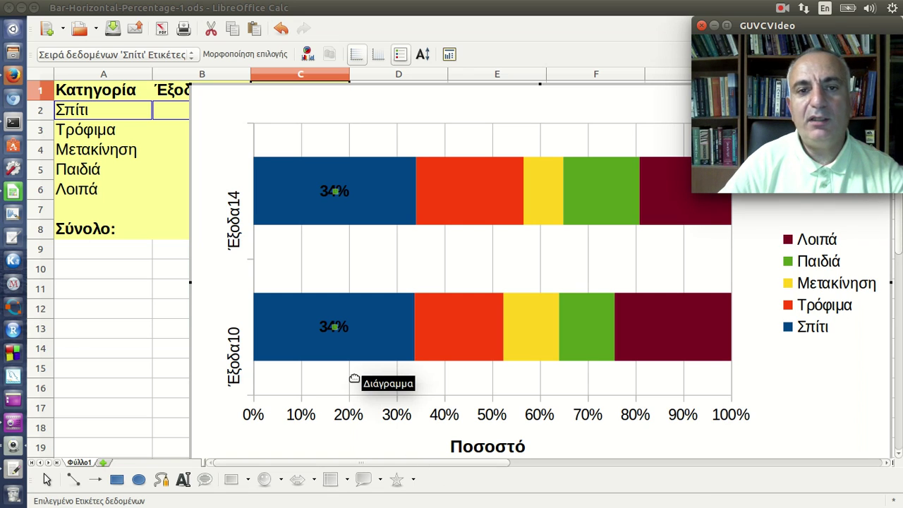
- Check the Έξοδα10 Σπίτι bar and legend, then leave chart editing
{"action": "left_click", "coordinate": [366, 342]}
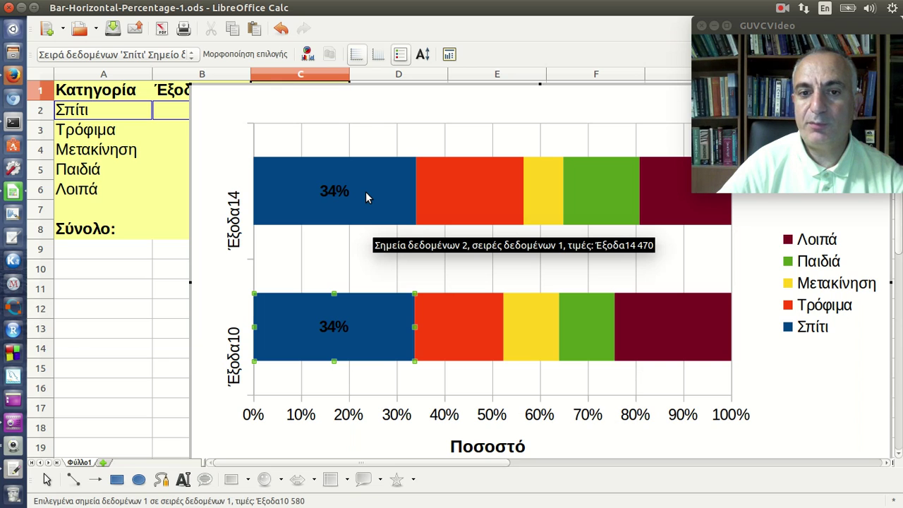
{"action": "left_click", "coordinate": [835, 306]}
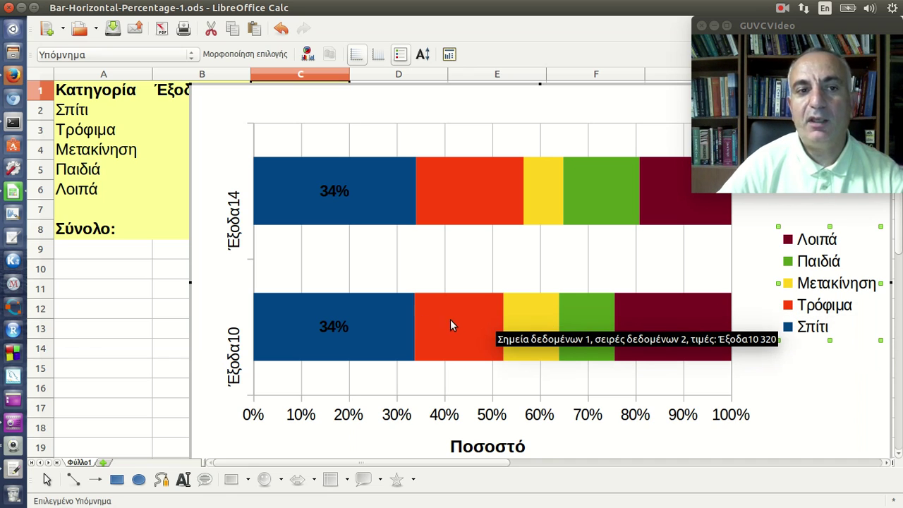
{"action": "left_click", "coordinate": [103, 294]}
- Shrink the chart and move it right so the values in columns B and C show
{"action": "left_click", "coordinate": [229, 150]}
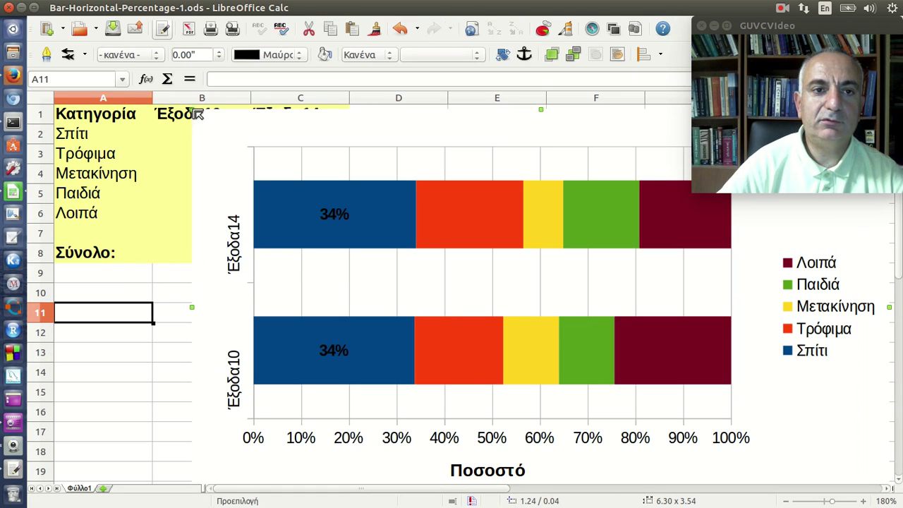
{"action": "left_click_drag", "start_coordinate": [198, 114], "coordinate": [326, 174]}
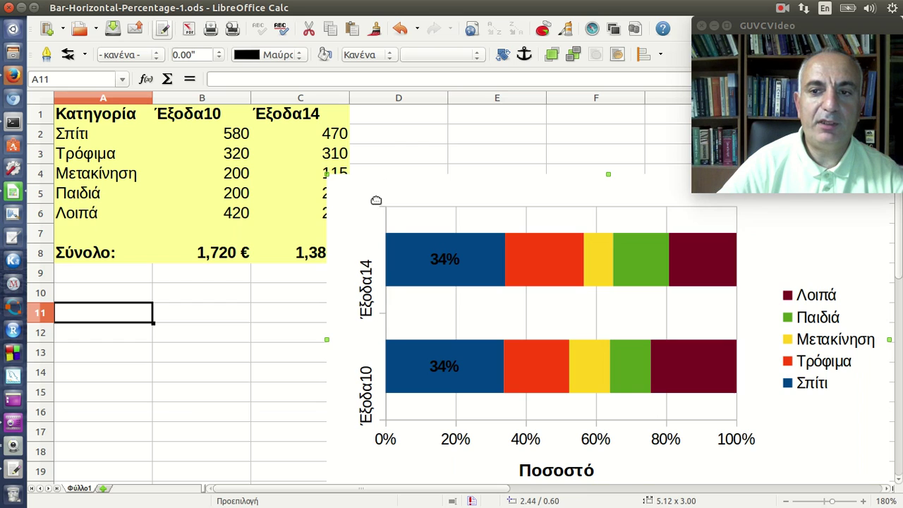
{"action": "left_click_drag", "start_coordinate": [376, 201], "coordinate": [431, 202]}
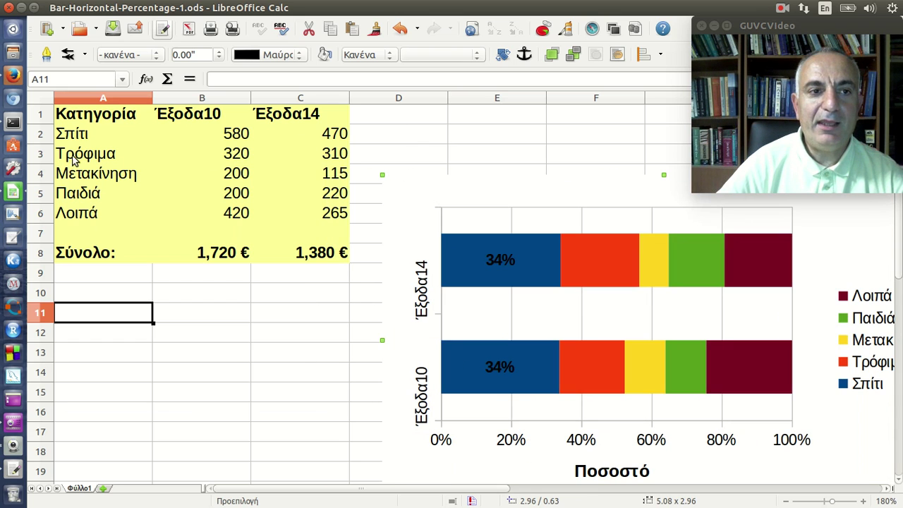
{"action": "left_click", "coordinate": [44, 153]}
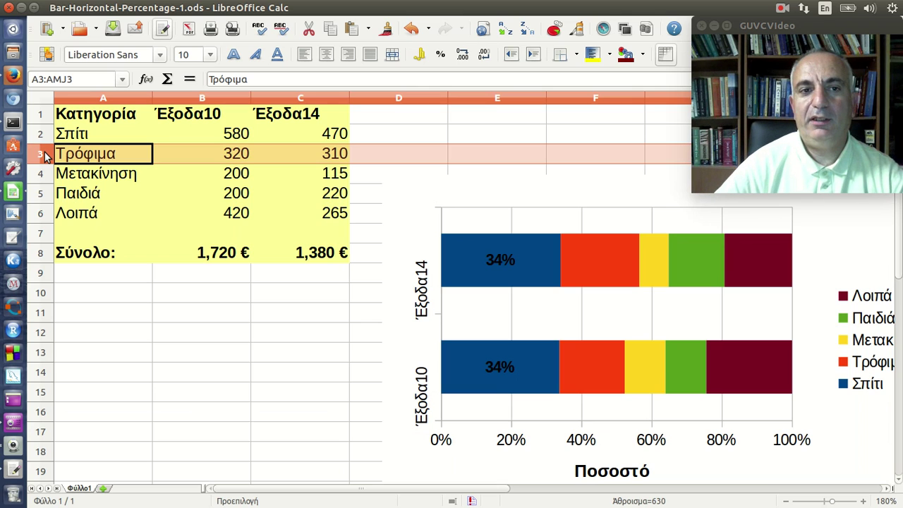
{"action": "left_click", "coordinate": [297, 160]}
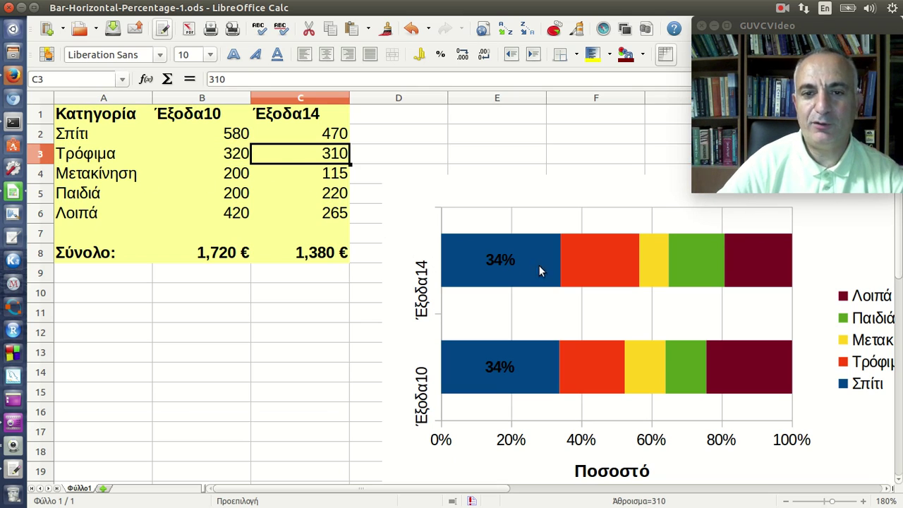
{"action": "right_click", "coordinate": [594, 269]}
{"action": "left_click", "coordinate": [594, 264]}
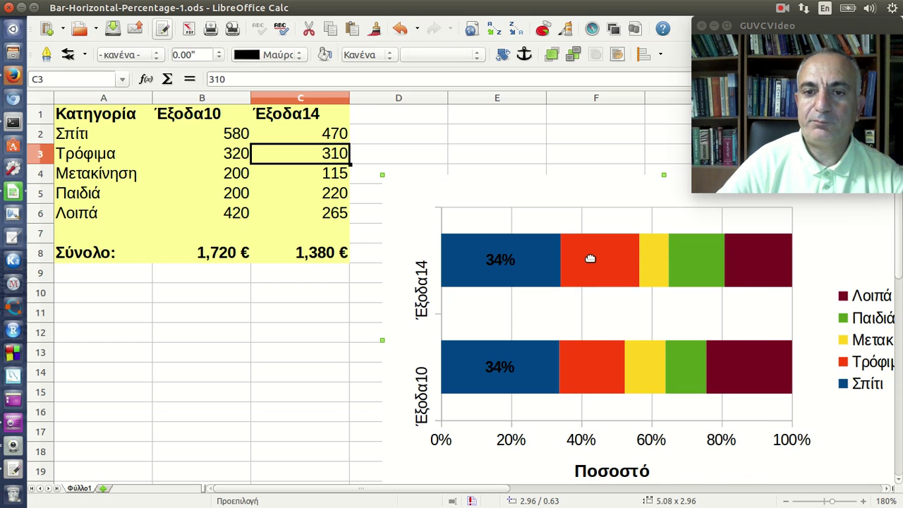
- Insert data labels on the red Τρόφιμα bars
{"action": "double_click", "coordinate": [597, 276]}
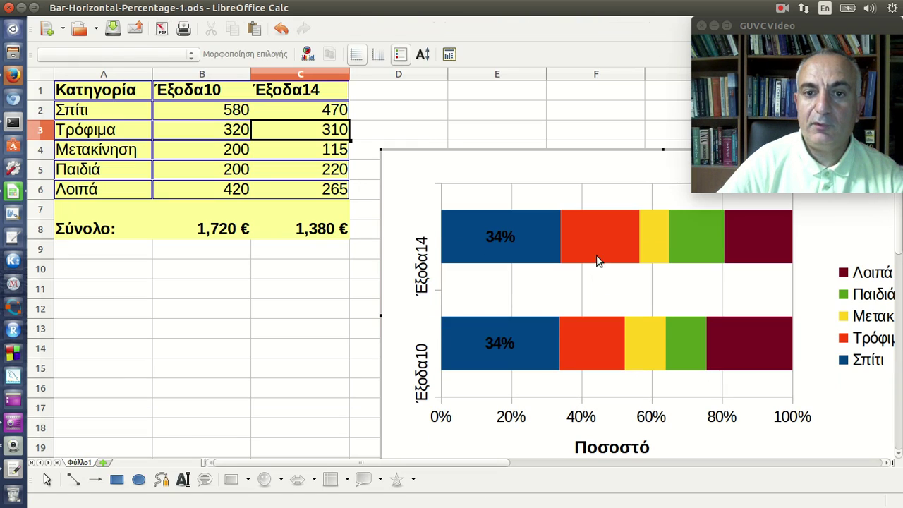
{"action": "left_click", "coordinate": [595, 248]}
{"action": "right_click", "coordinate": [595, 248]}
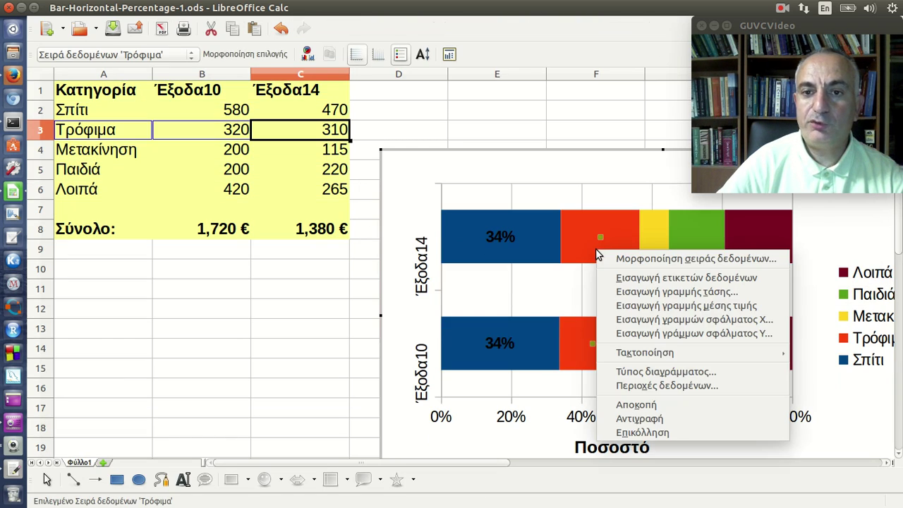
{"action": "left_click", "coordinate": [621, 278]}
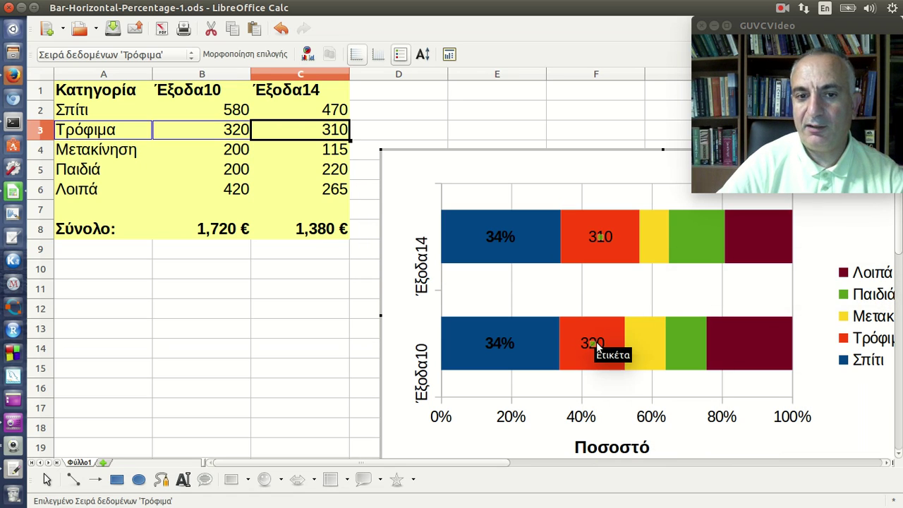
- Set the Τρόφιμα labels to percentage only, giving 22% and 19%
{"action": "right_click", "coordinate": [606, 237]}
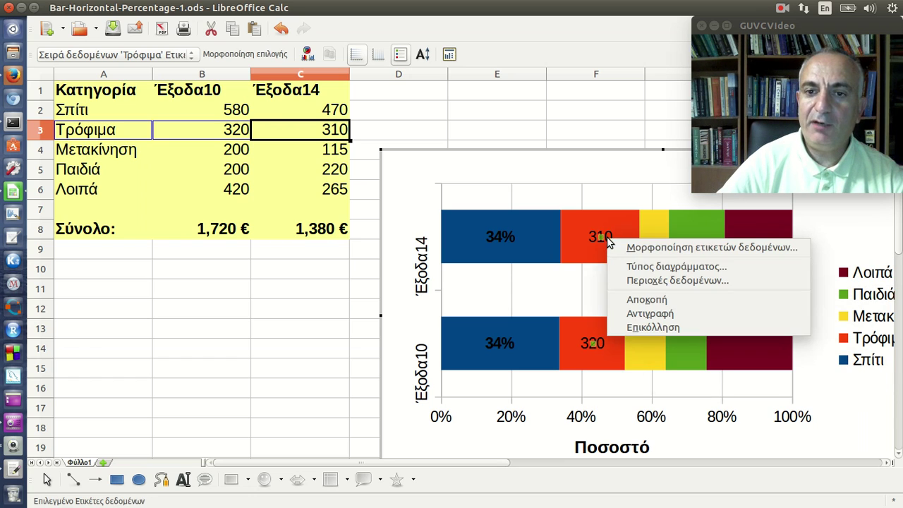
{"action": "left_click", "coordinate": [635, 247]}
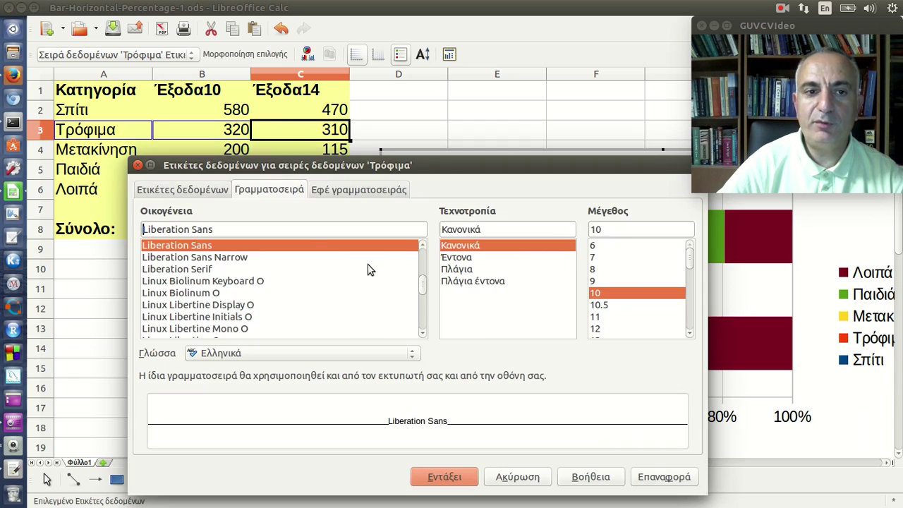
{"action": "left_click", "coordinate": [180, 192]}
{"action": "left_click", "coordinate": [185, 245]}
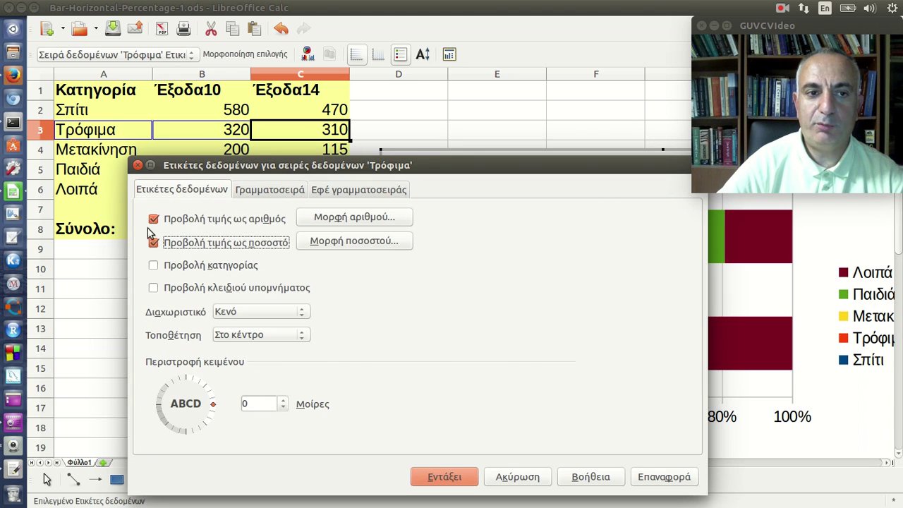
{"action": "left_click", "coordinate": [153, 219]}
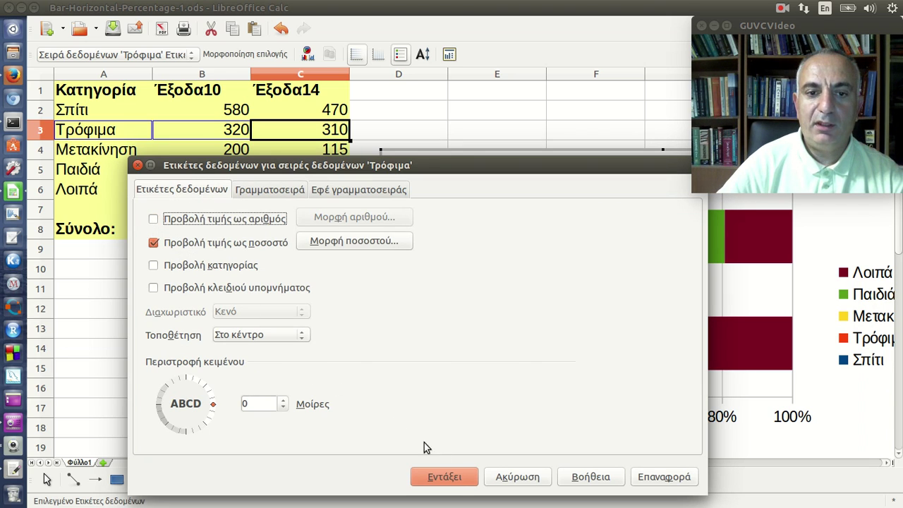
{"action": "left_click", "coordinate": [458, 477]}
{"action": "left_click", "coordinate": [601, 381]}
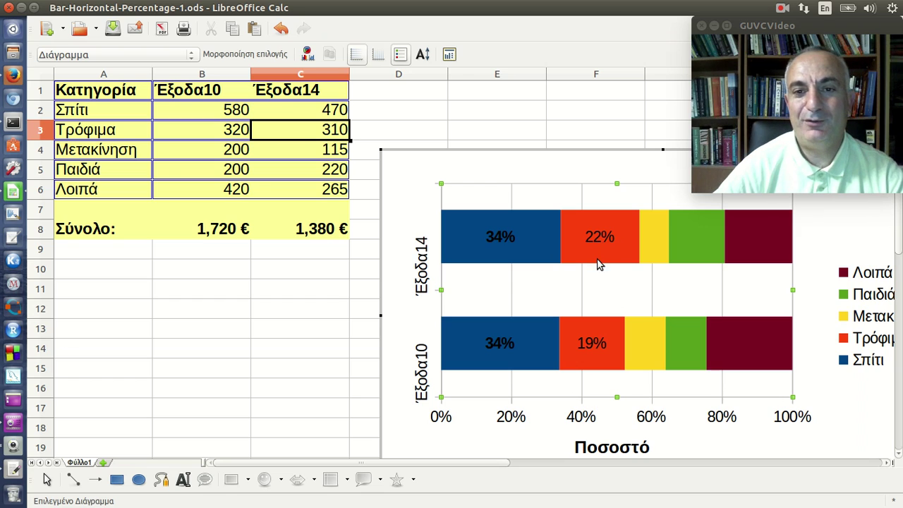
- Insert data labels on the green Παιδιά bars
{"action": "mouse_move", "coordinate": [598, 263]}
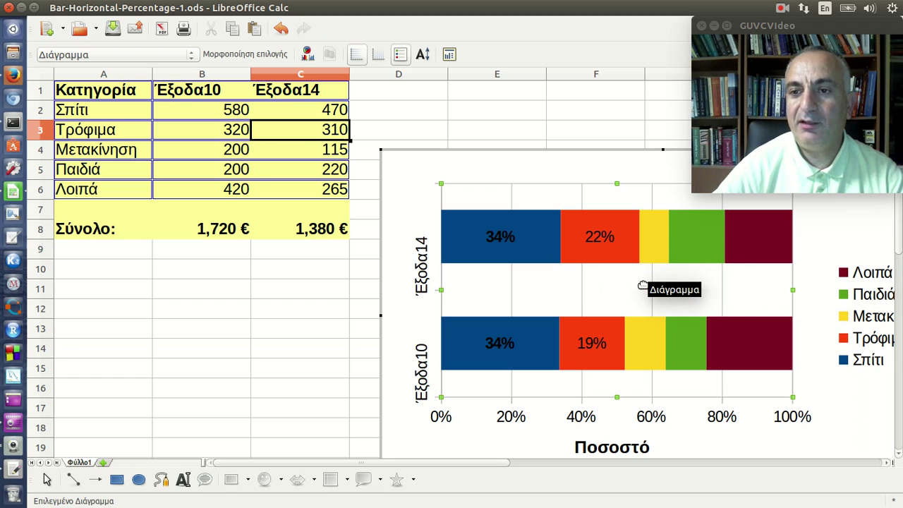
{"action": "left_click", "coordinate": [697, 238]}
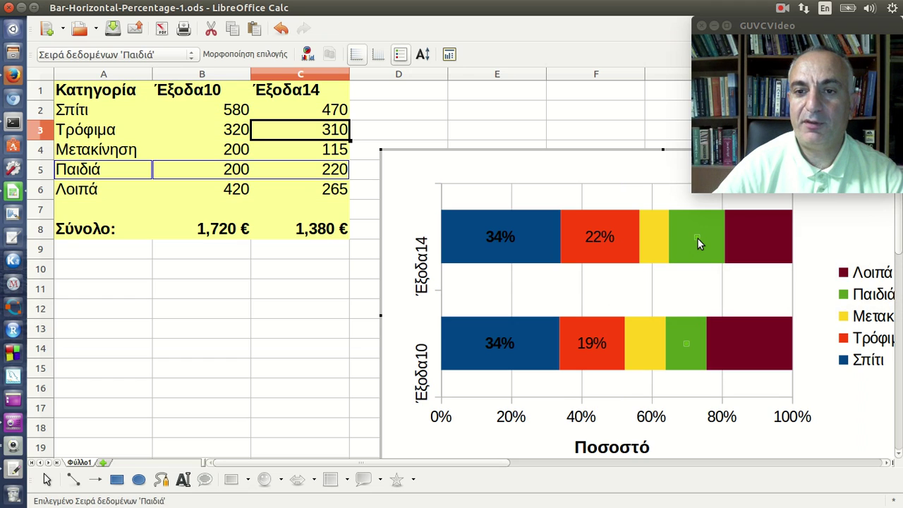
{"action": "right_click", "coordinate": [697, 239]}
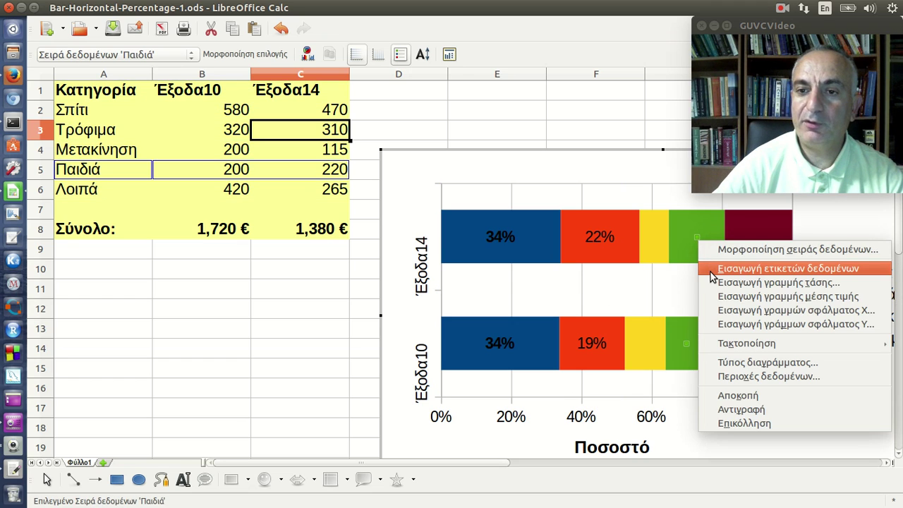
{"action": "left_click", "coordinate": [712, 273]}
- Set the Παιδιά labels to percentage only, giving 16% and 12%
{"action": "double_click", "coordinate": [693, 237]}
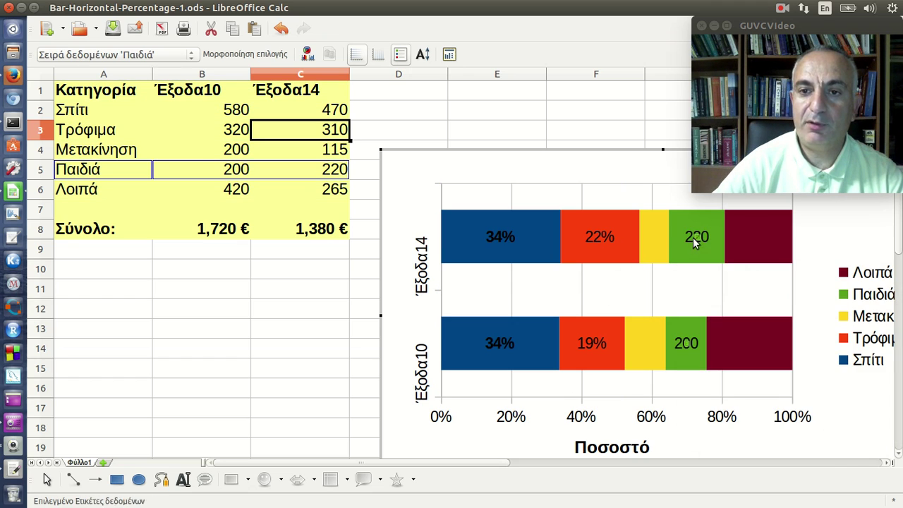
{"action": "left_click", "coordinate": [240, 243]}
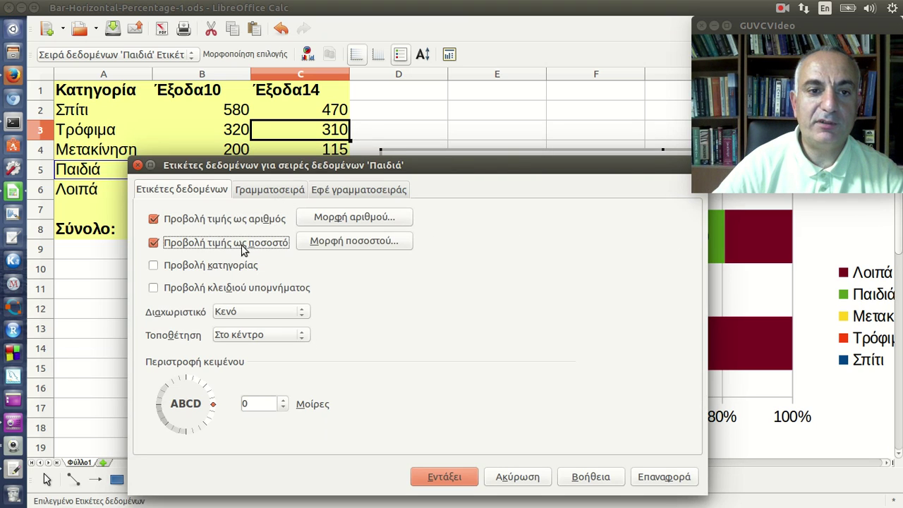
{"action": "left_click", "coordinate": [251, 222]}
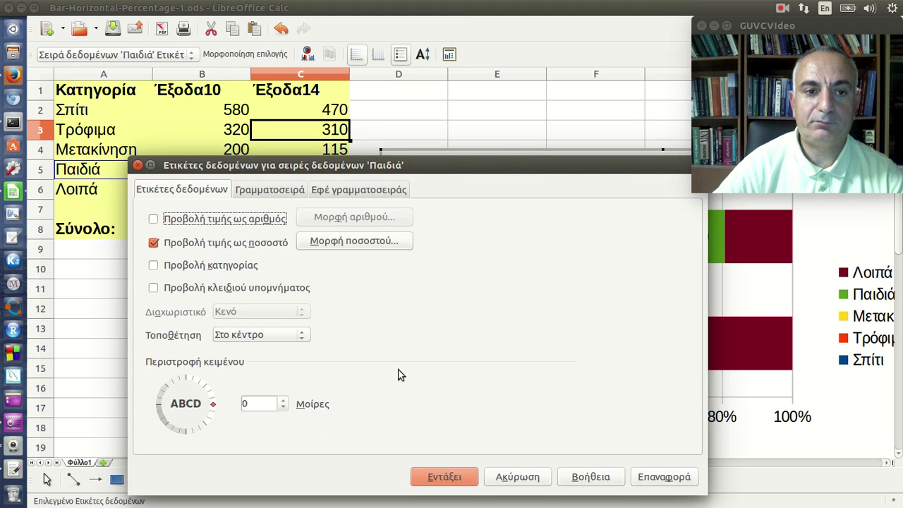
{"action": "left_click", "coordinate": [454, 476]}
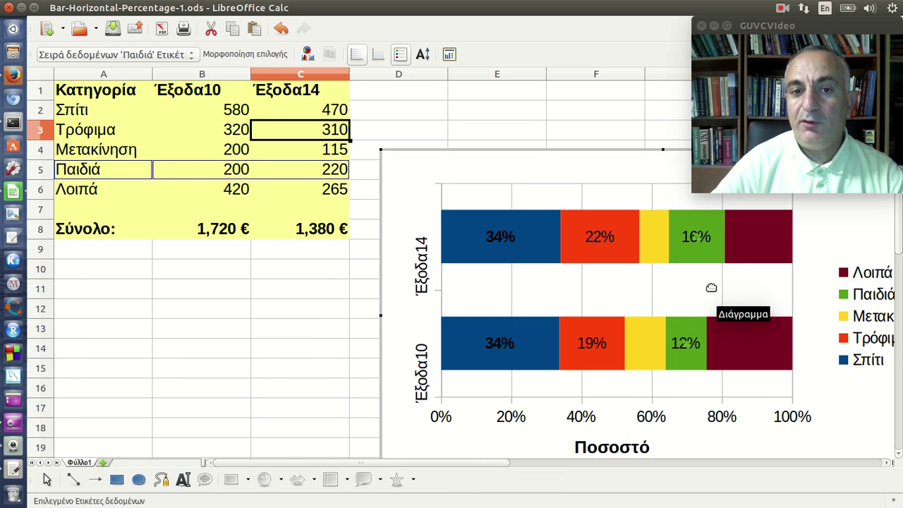
{"action": "mouse_move", "coordinate": [701, 263]}
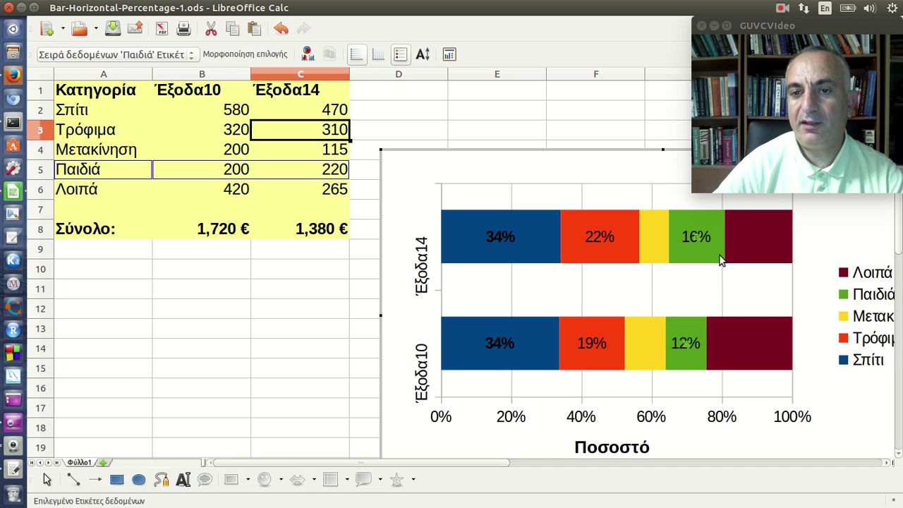
{"action": "left_click", "coordinate": [700, 297]}
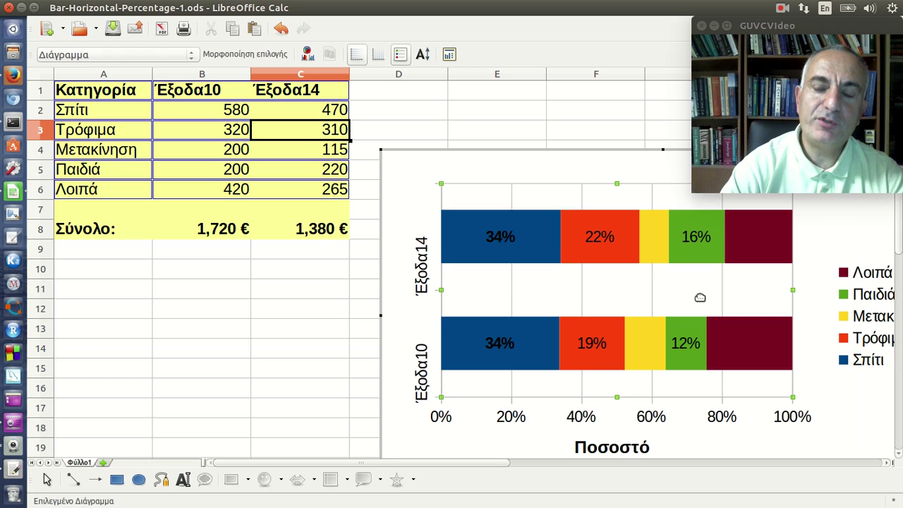
- Label the yellow Μετακίνηση bars with percentages only, 8% and 12%
{"action": "double_click", "coordinate": [649, 246]}
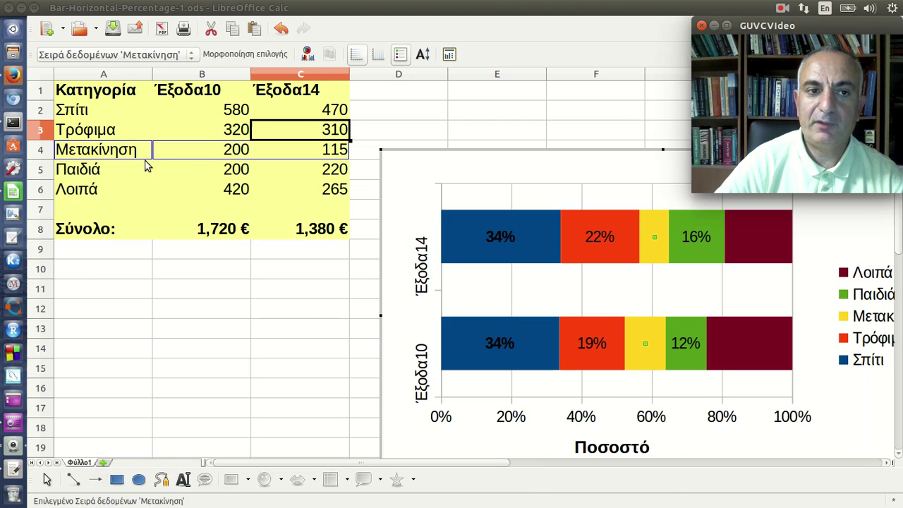
{"action": "left_click", "coordinate": [138, 157]}
{"action": "right_click", "coordinate": [652, 246]}
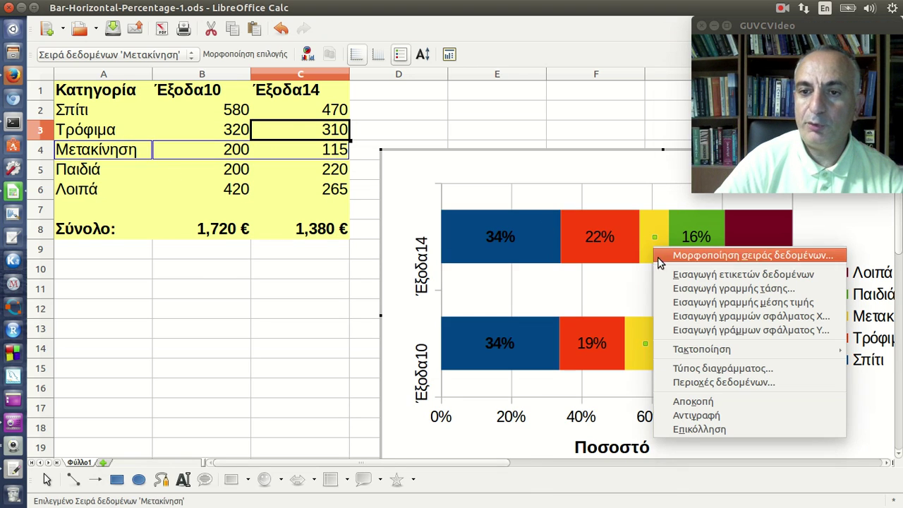
{"action": "left_click", "coordinate": [742, 274]}
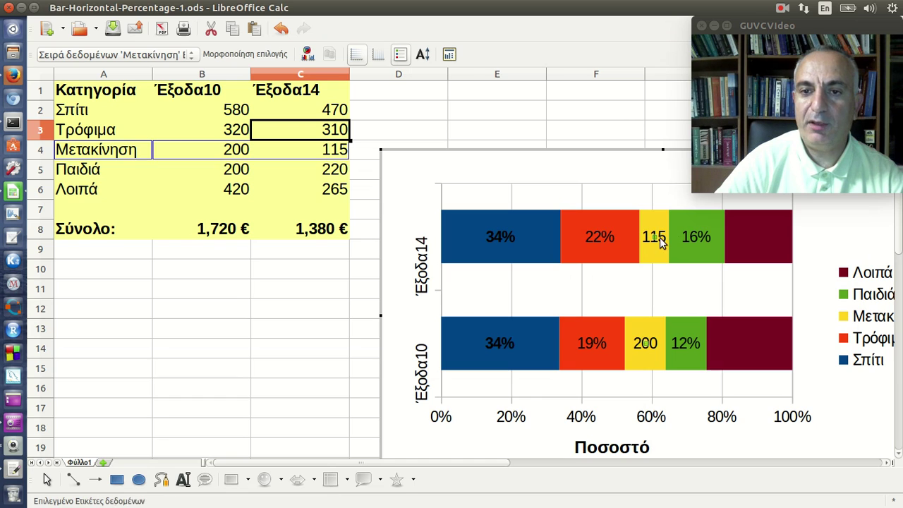
{"action": "double_click", "coordinate": [659, 237]}
{"action": "left_click", "coordinate": [222, 256]}
{"action": "left_click", "coordinate": [215, 238]}
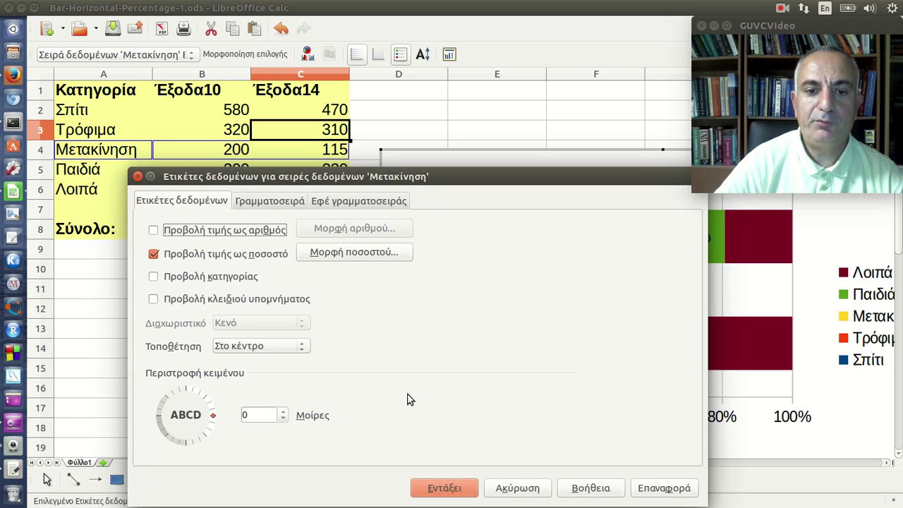
{"action": "left_click", "coordinate": [448, 487]}
- Label the dark red Λοιπά bars with percentages only, 19% and 24%
{"action": "right_click", "coordinate": [754, 237]}
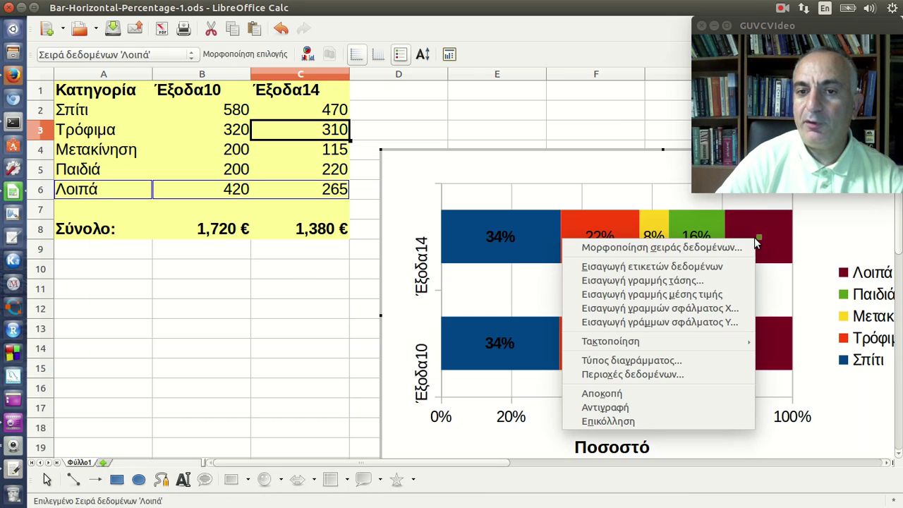
{"action": "left_click", "coordinate": [740, 262]}
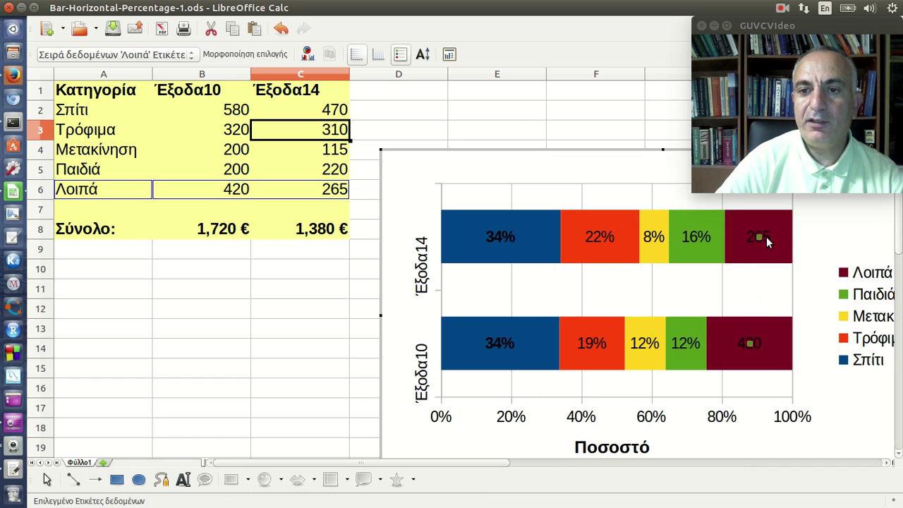
{"action": "double_click", "coordinate": [762, 238]}
{"action": "left_click", "coordinate": [233, 255]}
{"action": "left_click", "coordinate": [246, 237]}
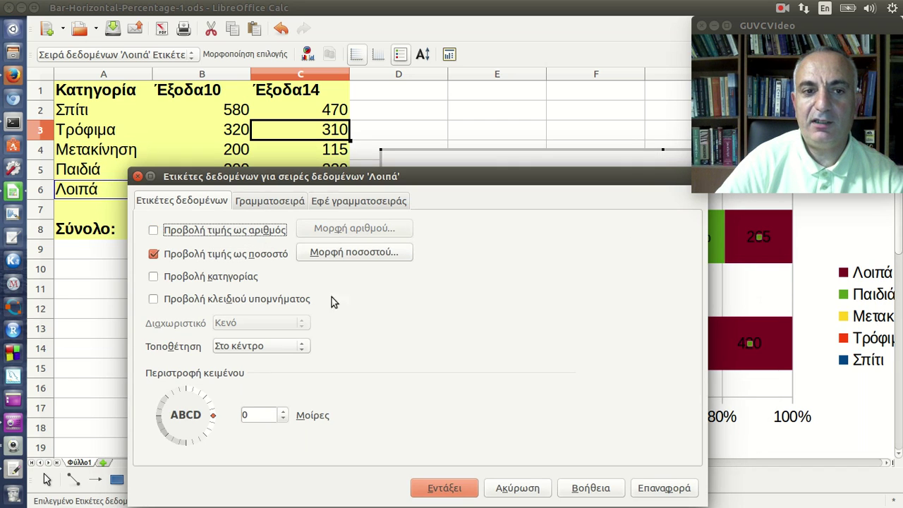
{"action": "left_click", "coordinate": [456, 489]}
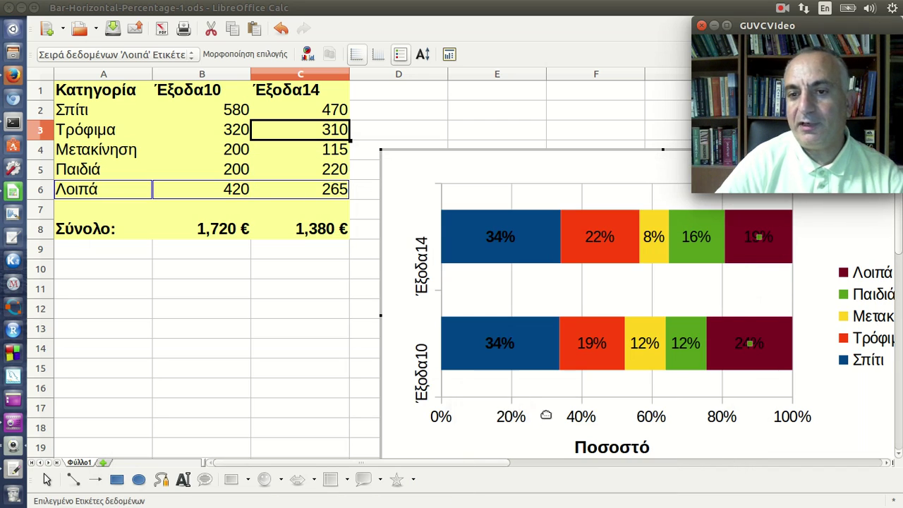
{"action": "left_click", "coordinate": [813, 418]}
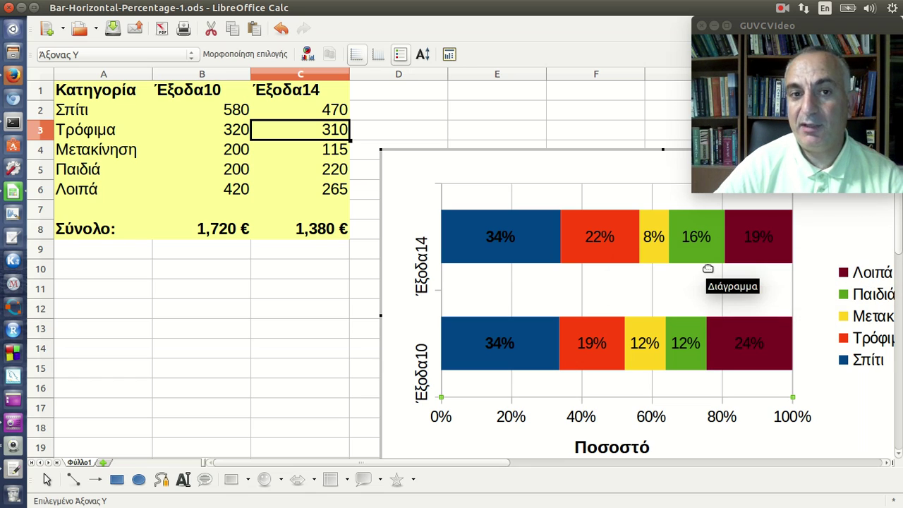
{"action": "mouse_move", "coordinate": [708, 267]}
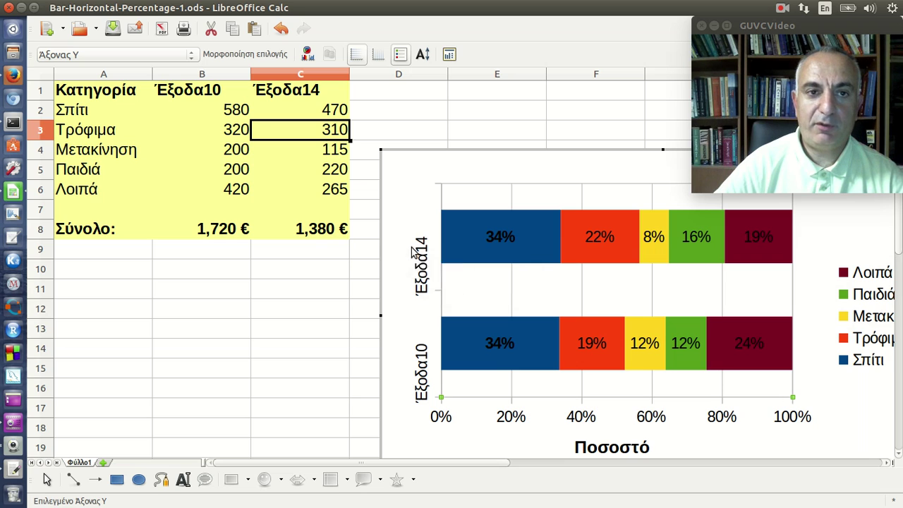
- Move the chart further right and enter =C5/C8% in D5 for Παιδιά's Έξοδα14 share
{"action": "left_click", "coordinate": [337, 234]}
{"action": "left_click_drag", "start_coordinate": [413, 198], "coordinate": [474, 202]}
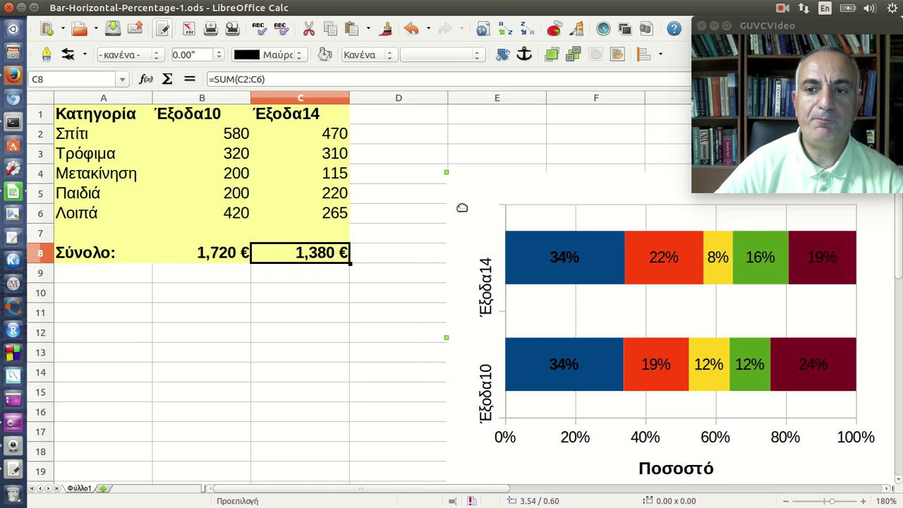
{"action": "left_click", "coordinate": [374, 196]}
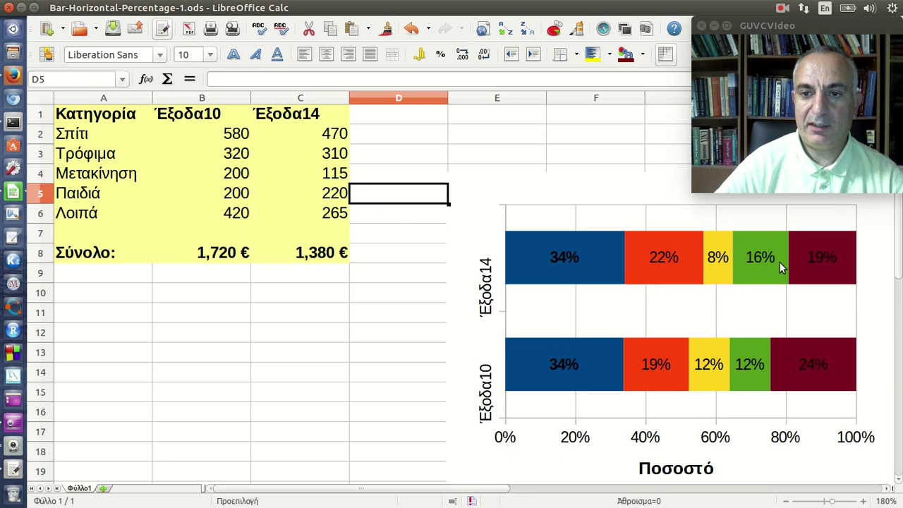
{"action": "type", "text": "="}
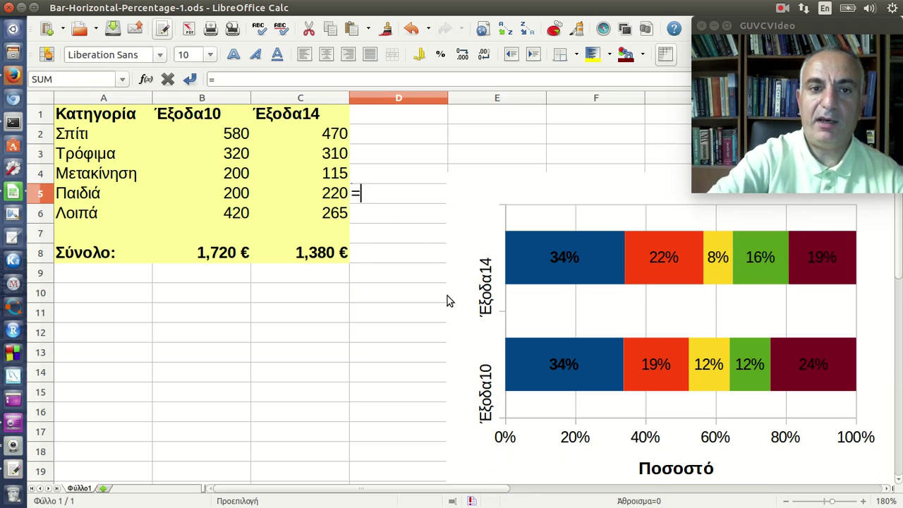
{"action": "left_click", "coordinate": [325, 199]}
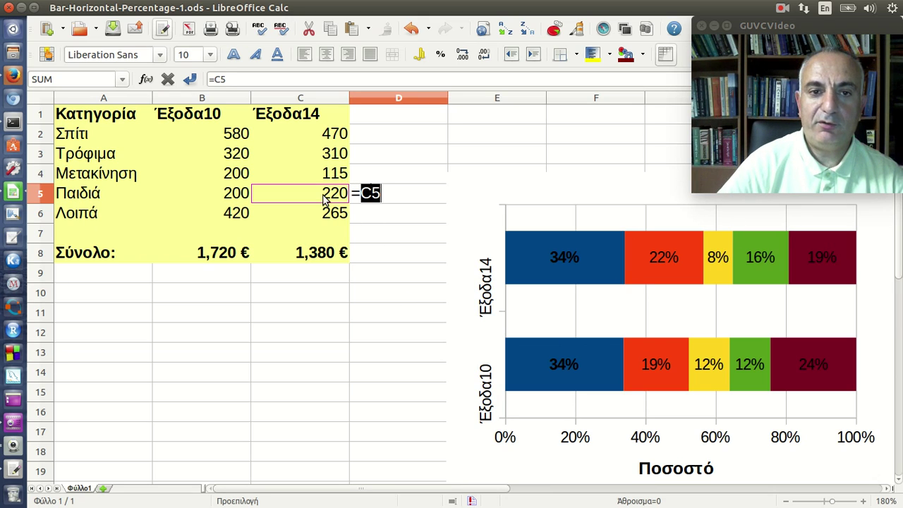
{"action": "type", "text": "/"}
{"action": "left_click", "coordinate": [318, 258]}
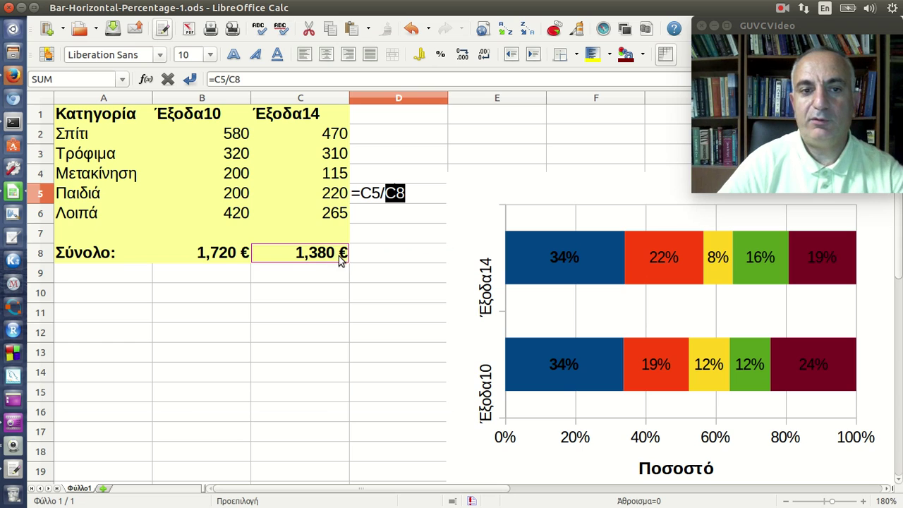
{"action": "left_click", "coordinate": [427, 191]}
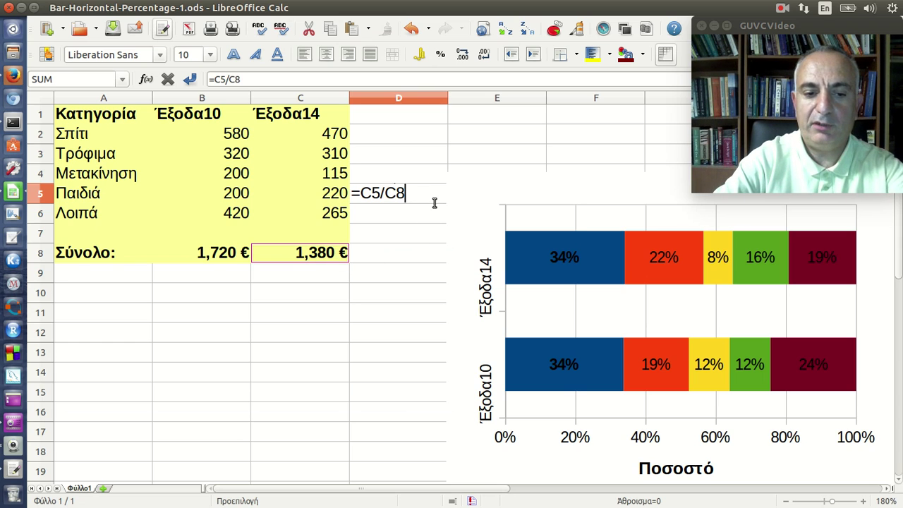
{"action": "type", "text": "%"}
{"action": "key", "text": "Return"}
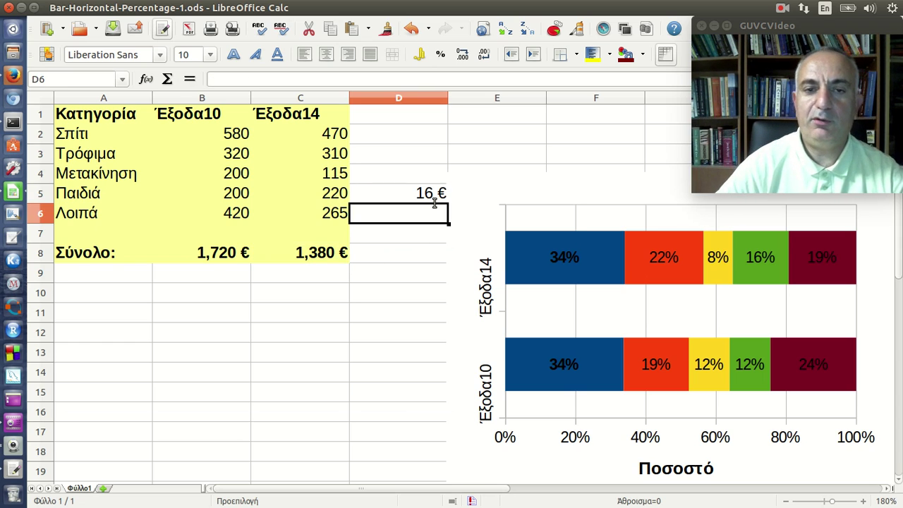
{"action": "left_click", "coordinate": [423, 201]}
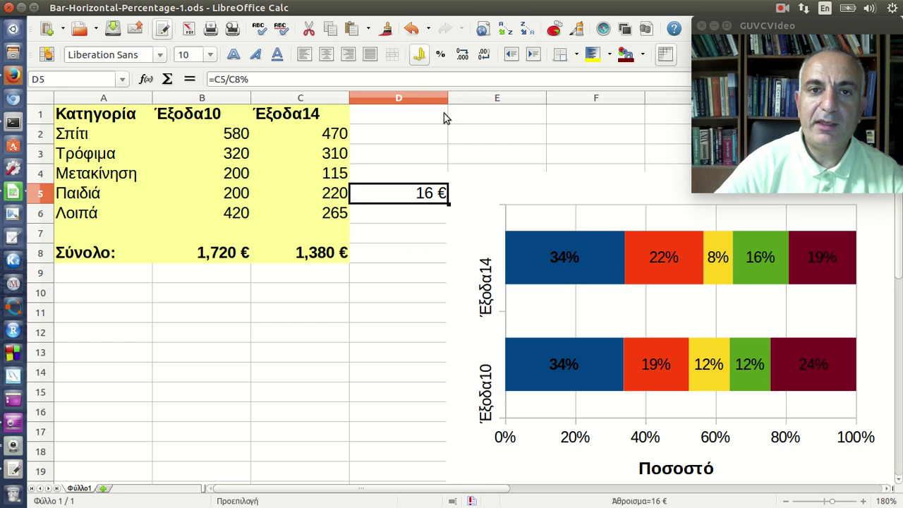
{"action": "right_click", "coordinate": [424, 191]}
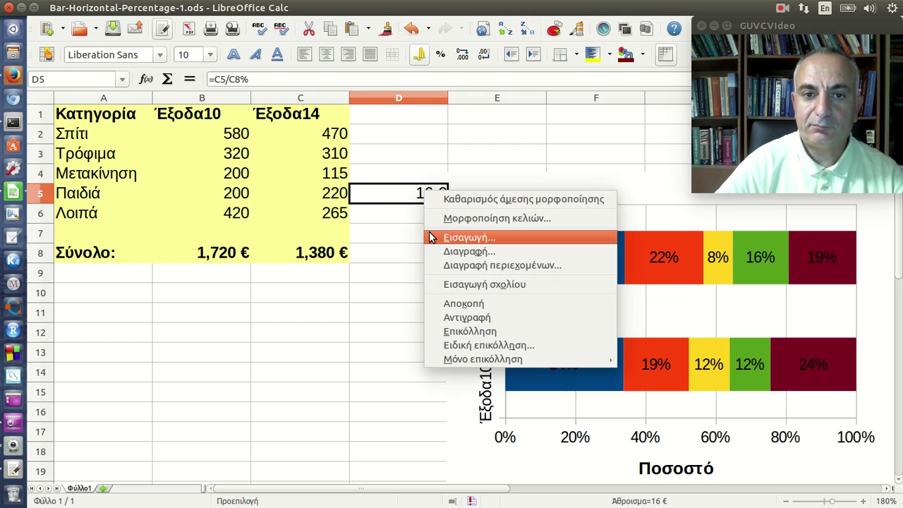
- Strip D5's euro formatting so it shows 15.94 with two decimals, then select D5:D6
{"action": "left_click", "coordinate": [396, 195]}
{"action": "left_click", "coordinate": [419, 56]}
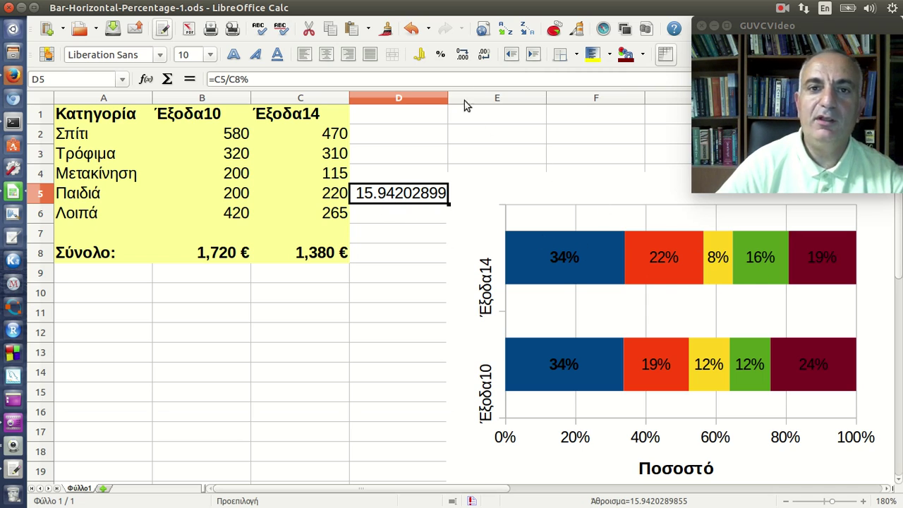
{"action": "left_click", "coordinate": [462, 57]}
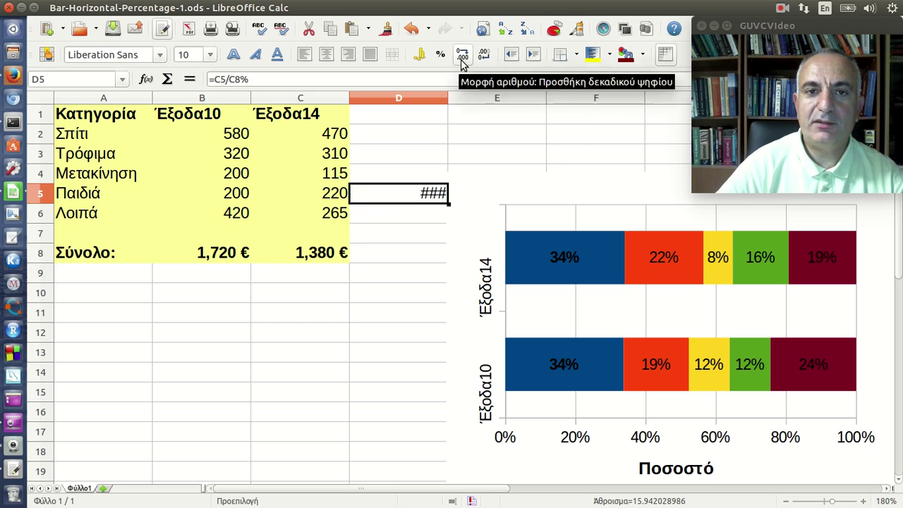
{"action": "left_click", "coordinate": [462, 57]}
{"action": "left_click", "coordinate": [462, 57]}
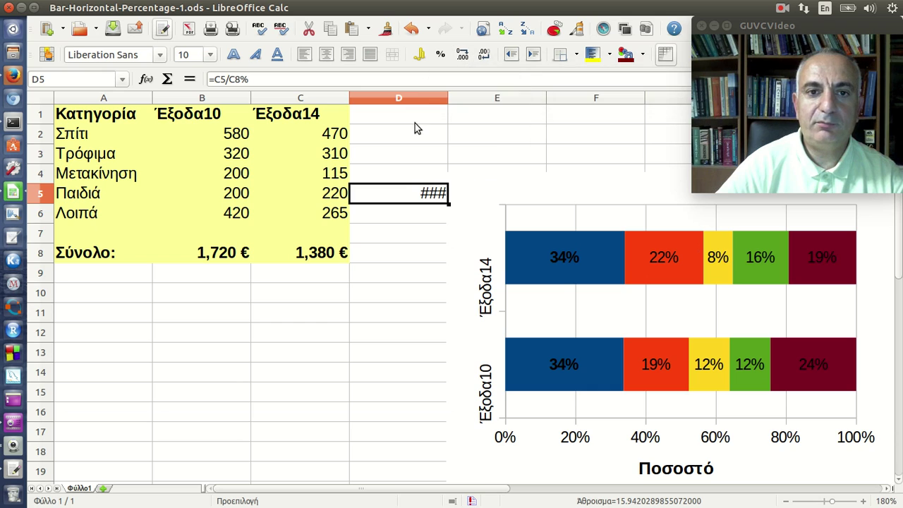
{"action": "double_click", "coordinate": [486, 61]}
{"action": "double_click", "coordinate": [486, 61]}
{"action": "double_click", "coordinate": [487, 61]}
{"action": "double_click", "coordinate": [488, 62]}
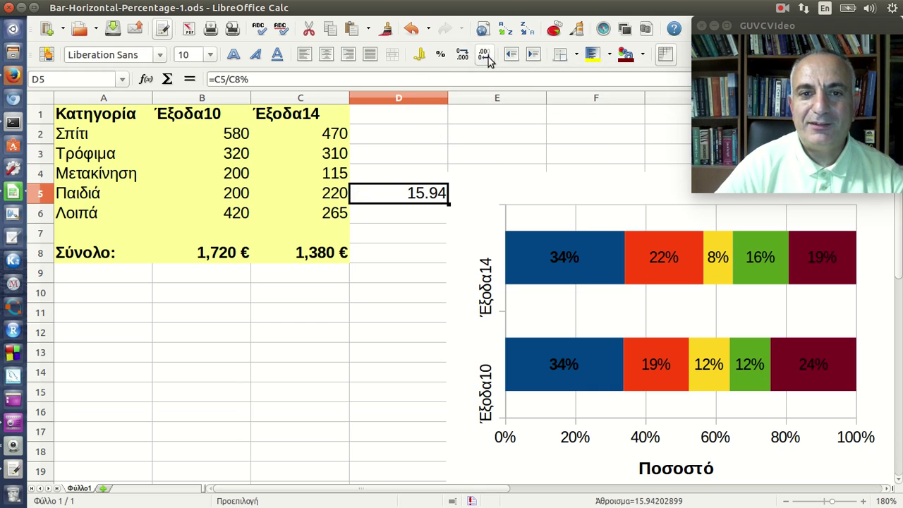
{"action": "left_click", "coordinate": [486, 56]}
{"action": "left_click", "coordinate": [485, 56]}
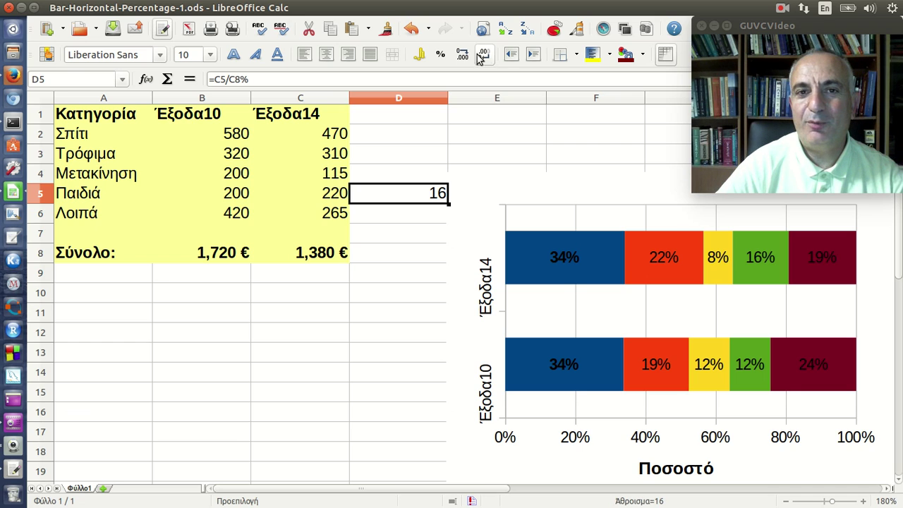
{"action": "left_click", "coordinate": [462, 58]}
{"action": "left_click", "coordinate": [463, 58]}
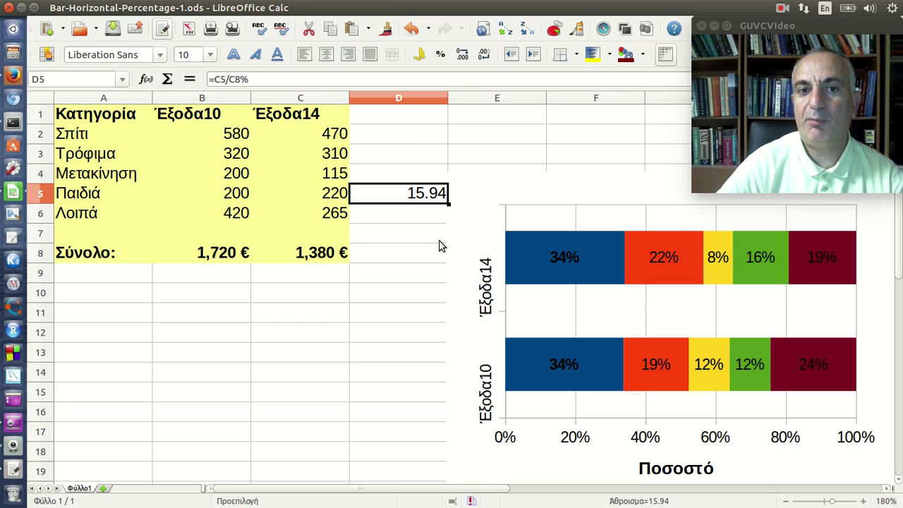
{"action": "mouse_move", "coordinate": [413, 201]}
{"action": "left_mouse_down"}
{"action": "mouse_move", "coordinate": [411, 222]}
{"action": "mouse_move", "coordinate": [441, 234]}
{"action": "mouse_move", "coordinate": [442, 225]}
{"action": "left_mouse_up"}
- Copy D5 into D6, then fix D5's formula to =C5/C$8% with an absolute total row
{"action": "left_click", "coordinate": [400, 223]}
{"action": "left_click", "coordinate": [434, 194]}
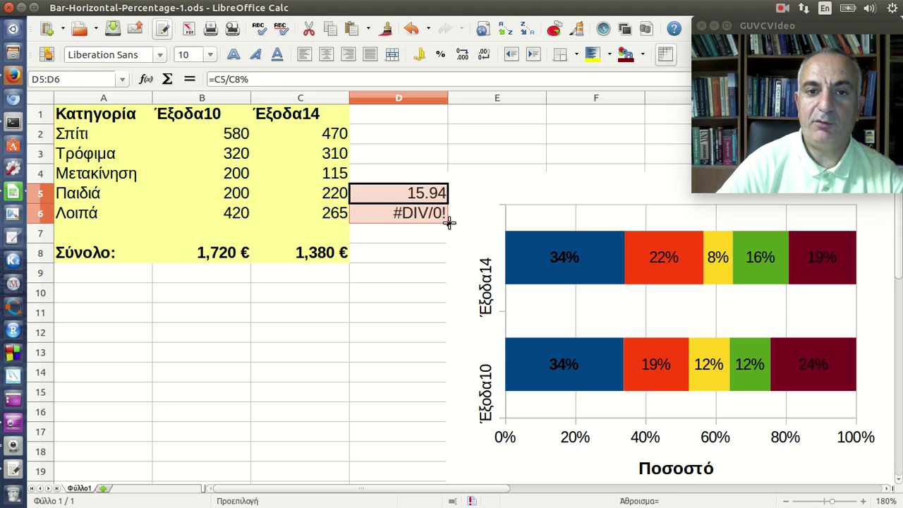
{"action": "left_click", "coordinate": [414, 199]}
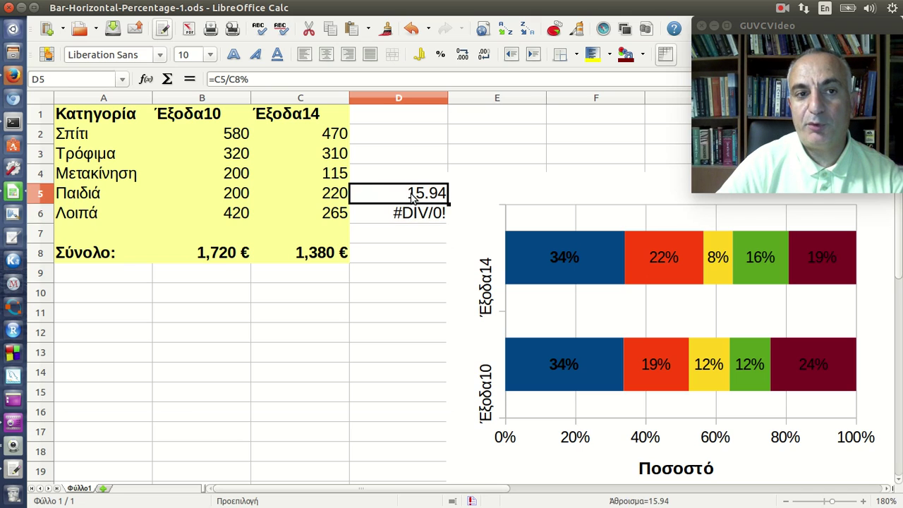
{"action": "left_click", "coordinate": [239, 79]}
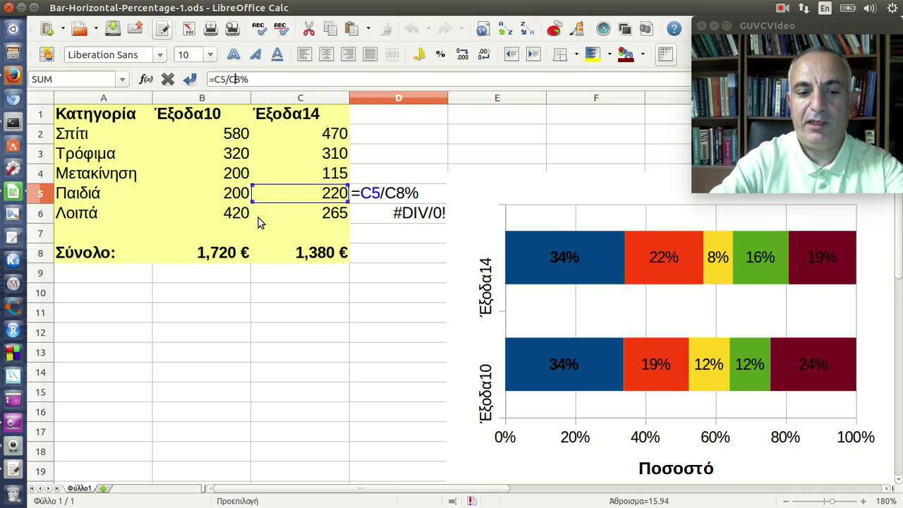
{"action": "type", "text": "$"}
{"action": "key", "text": "Return"}
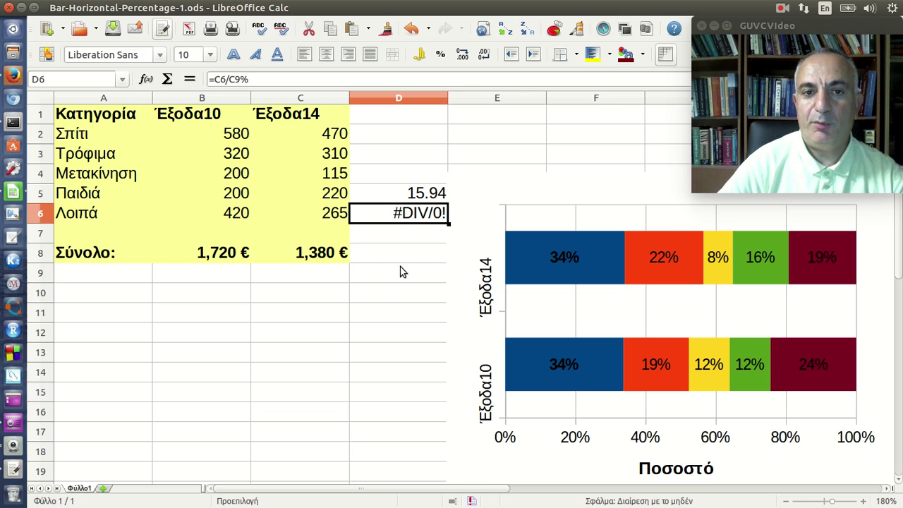
- Fill the formula over D2:D6 (34.06, 22.46, 8.33, 15.94, 19.20) and drag it toward the chart
{"action": "left_click", "coordinate": [428, 200]}
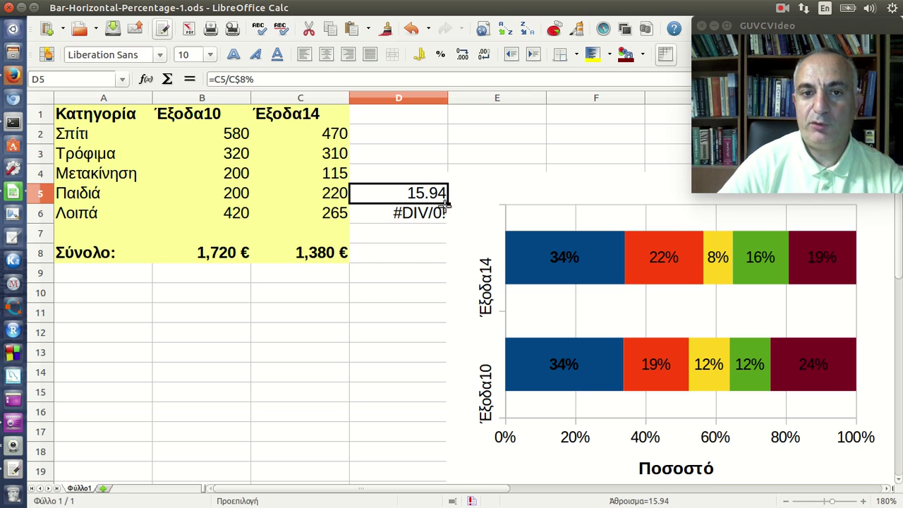
{"action": "mouse_move", "coordinate": [446, 203]}
{"action": "left_mouse_down"}
{"action": "mouse_move", "coordinate": [446, 223]}
{"action": "mouse_move", "coordinate": [441, 131]}
{"action": "left_mouse_up"}
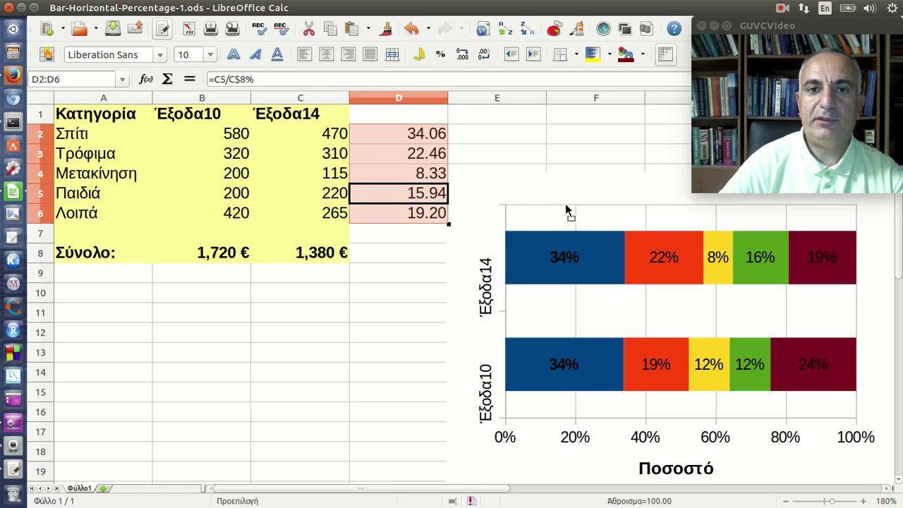
{"action": "mouse_move", "coordinate": [567, 210]}
{"action": "left_mouse_down"}
{"action": "mouse_move", "coordinate": [522, 153]}
{"action": "mouse_move", "coordinate": [521, 177]}
{"action": "left_mouse_up"}
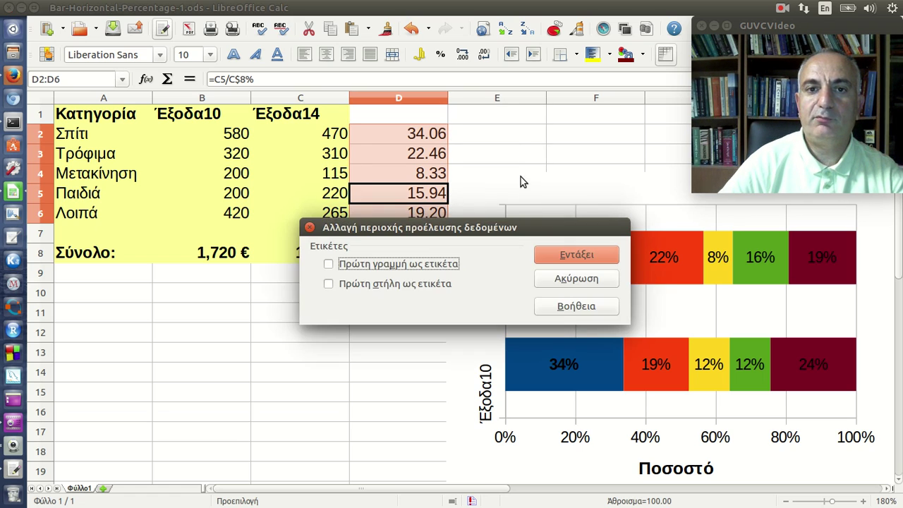
- Cancel the data-range prompt, move the chart lower and shift the percentages into column E
{"action": "left_click", "coordinate": [576, 278]}
{"action": "left_click", "coordinate": [383, 327]}
{"action": "left_click_drag", "start_coordinate": [480, 197], "coordinate": [514, 279]}
{"action": "mouse_move", "coordinate": [427, 137]}
{"action": "left_mouse_down"}
{"action": "mouse_move", "coordinate": [413, 225]}
{"action": "mouse_move", "coordinate": [463, 220]}
{"action": "left_mouse_up"}
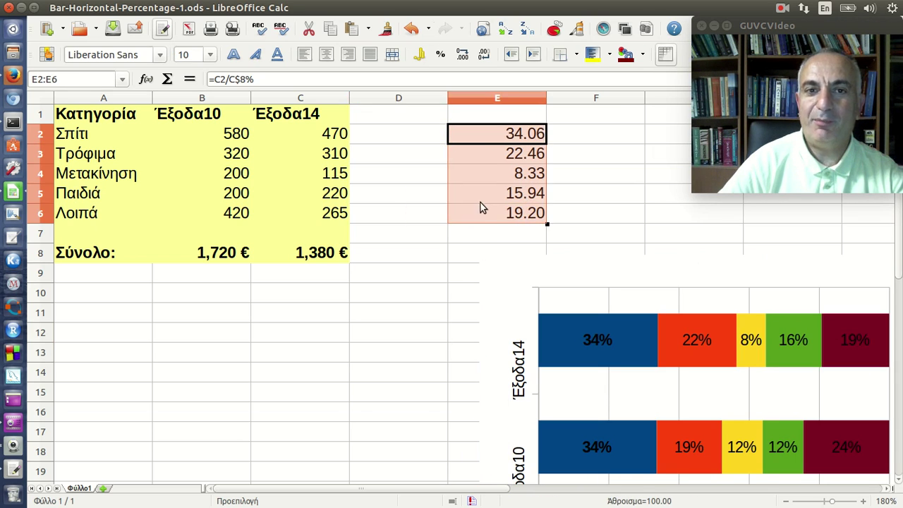
- Enter the heading Ποσοστό14 in cell E1
{"action": "left_click", "coordinate": [475, 111]}
{"action": "type", "text": "Po"}
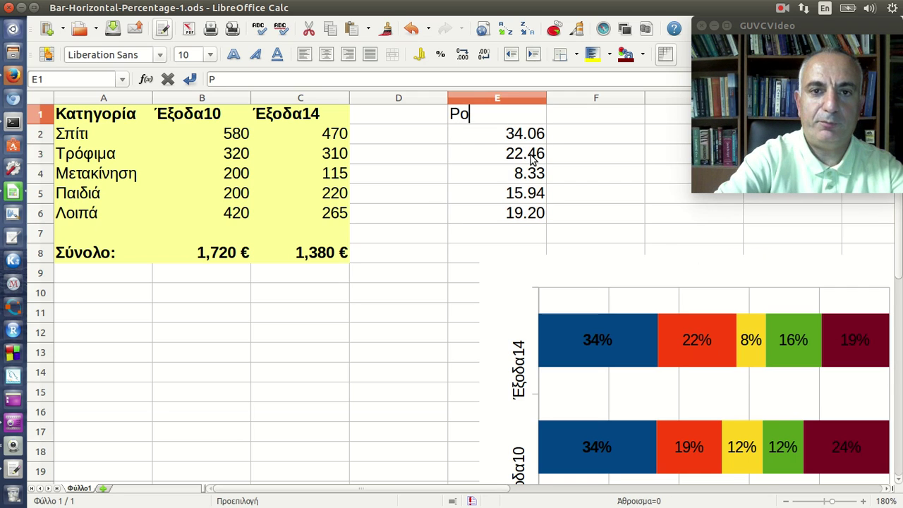
{"action": "key", "text": "BackSpace"}
{"action": "key", "text": "BackSpace"}
{"action": "key", "text": "alt+shift"}
{"action": "type", "text": "Ποσο"}
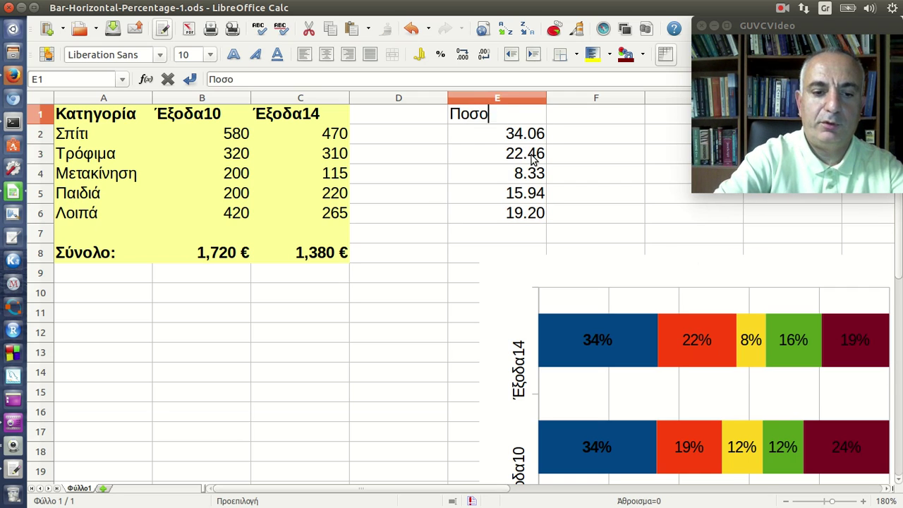
{"action": "type", "text": "στό"}
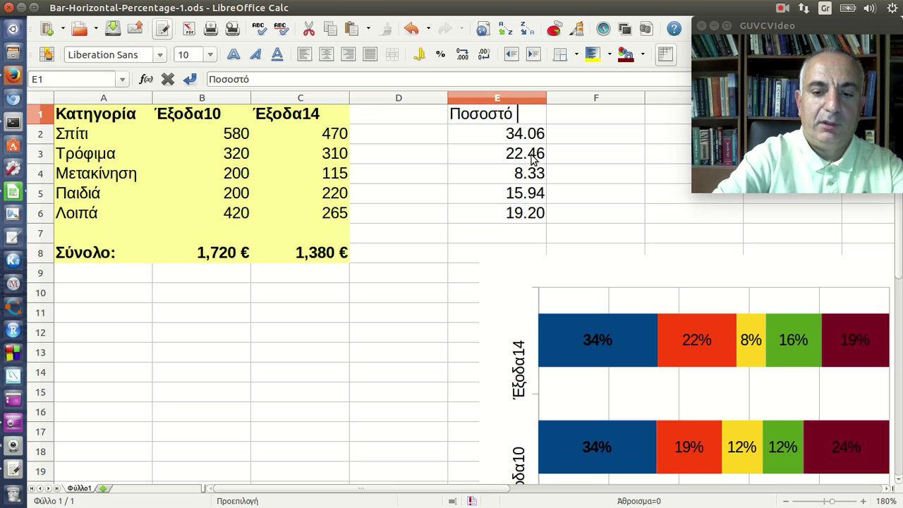
{"action": "key", "text": "BackSpace"}
{"action": "type", "text": "14"}
{"action": "key", "text": "Return"}
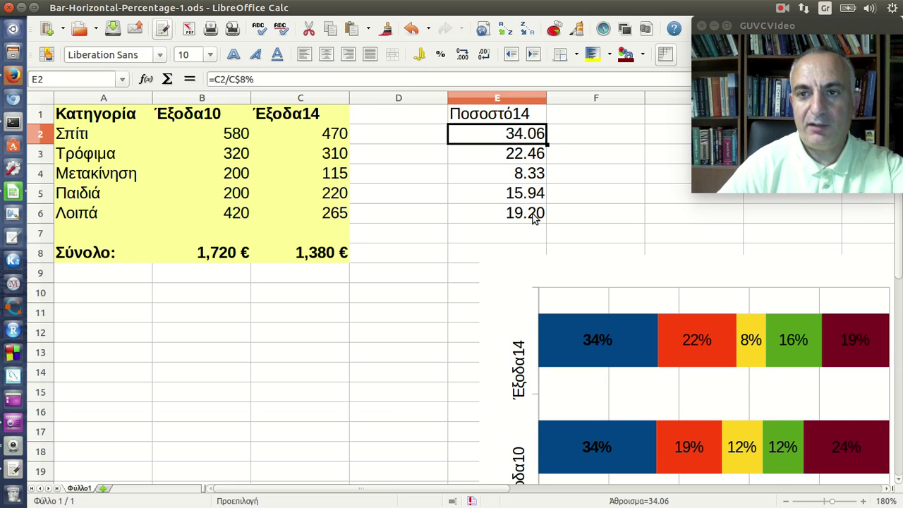
- Autofill column E leftward into D as Ποσοστό13, giving Έξοδα10 shares 33.72–24.42
{"action": "left_click_drag", "start_coordinate": [494, 116], "coordinate": [496, 213]}
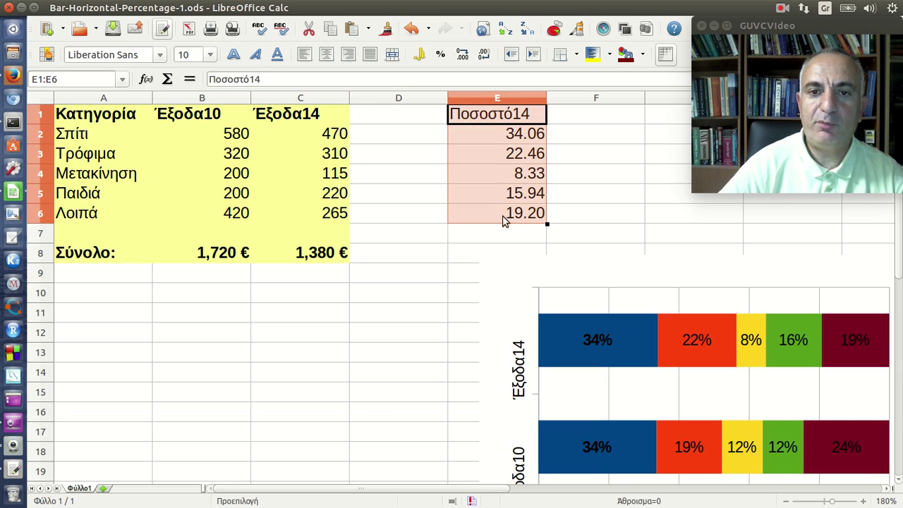
{"action": "left_click_drag", "start_coordinate": [547, 224], "coordinate": [390, 223]}
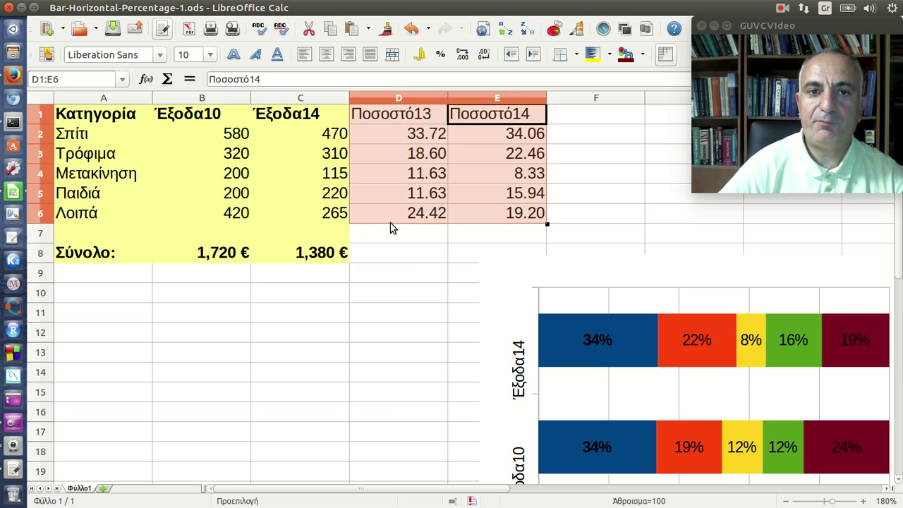
{"action": "left_click", "coordinate": [403, 138]}
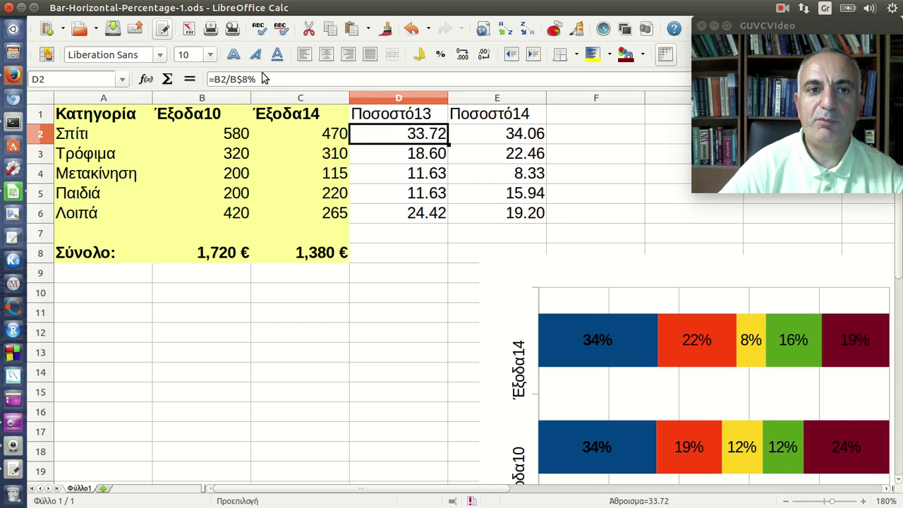
- Total the Ποσοστό13 percentages in D8 with =SUM(D2:D6)
{"action": "left_click", "coordinate": [266, 79]}
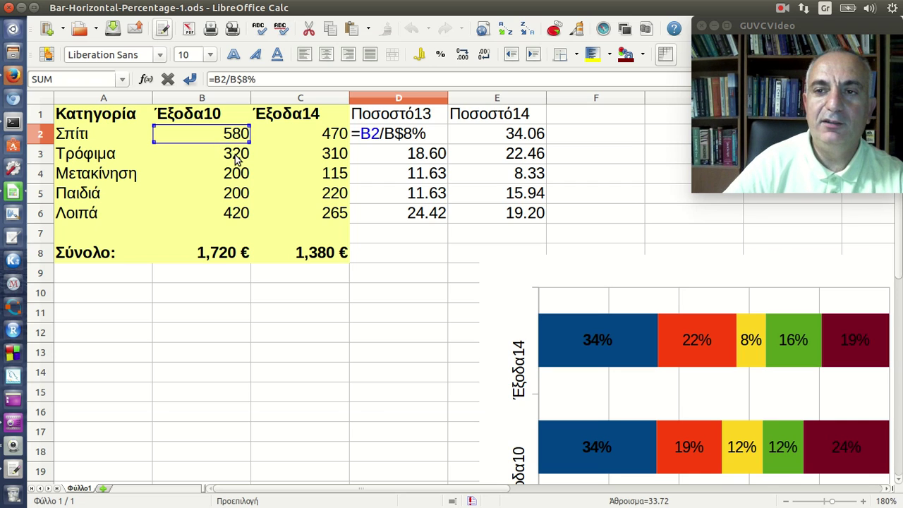
{"action": "key", "text": "Return"}
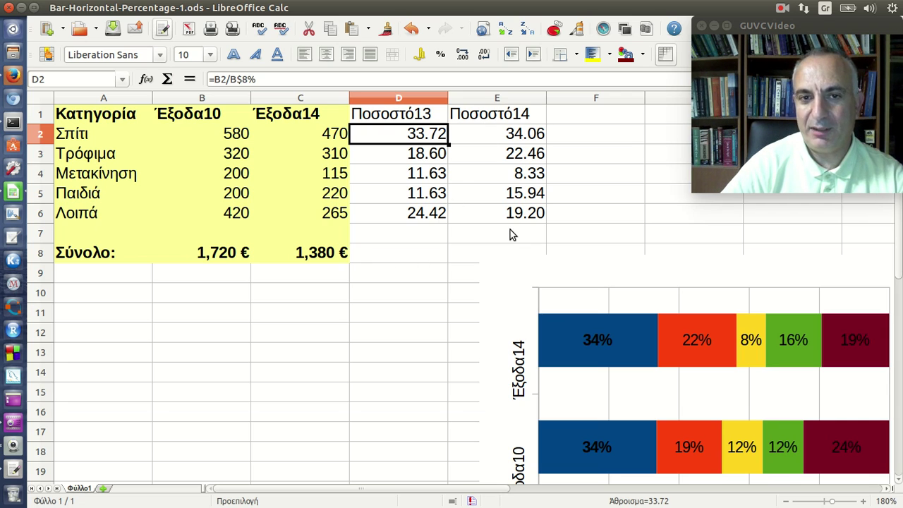
{"action": "left_click", "coordinate": [415, 257]}
{"action": "type", "text": "=σ"}
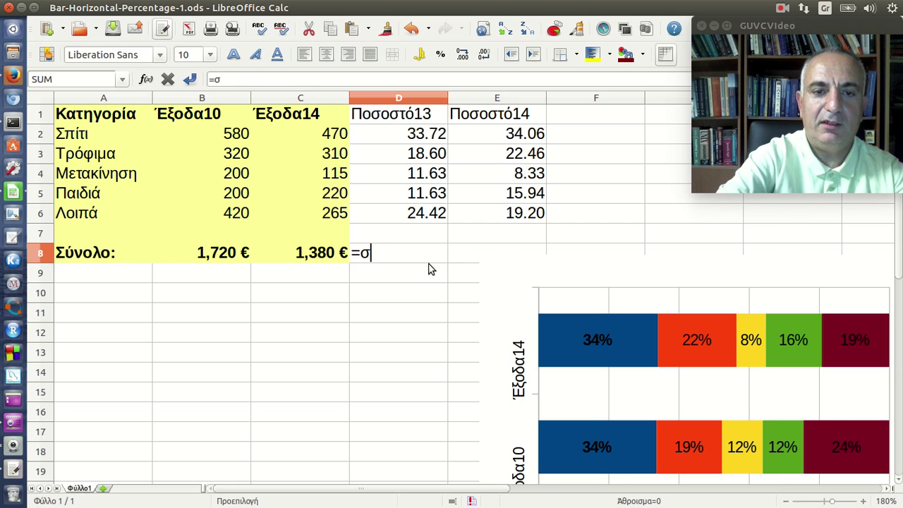
{"action": "type", "text": "θμ"}
{"action": "key", "text": "BackSpace"}
{"action": "key", "text": "BackSpace"}
{"action": "key", "text": "BackSpace"}
{"action": "key", "text": "super+space"}
{"action": "type", "text": "su"}
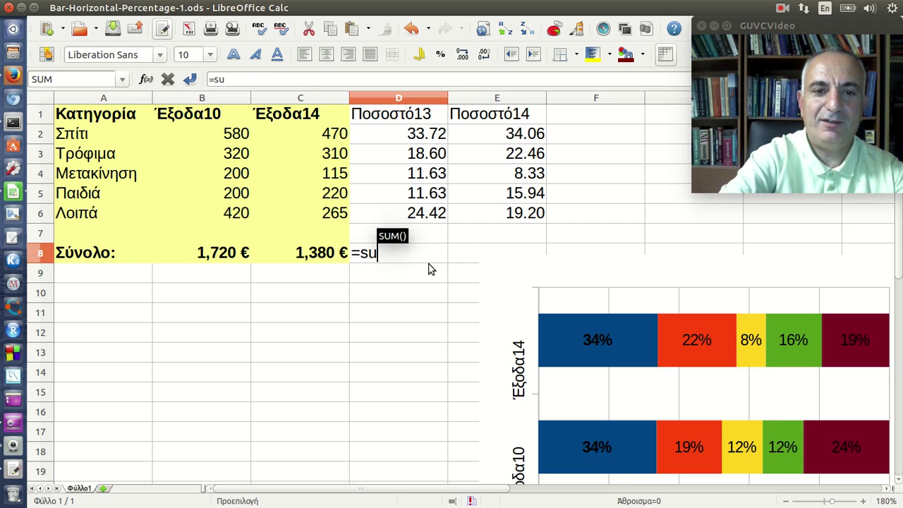
{"action": "type", "text": "m("}
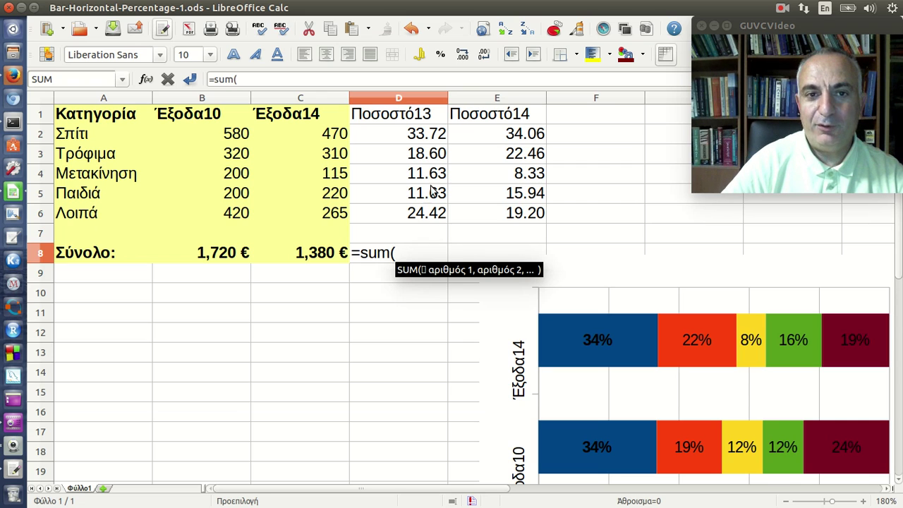
{"action": "left_click_drag", "start_coordinate": [423, 137], "coordinate": [424, 216]}
{"action": "type", "text": ")"}
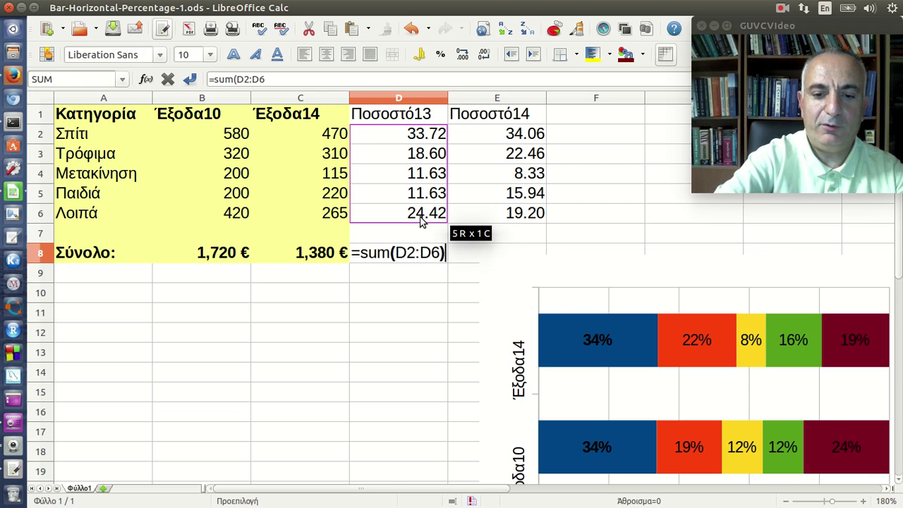
{"action": "key", "text": "Return"}
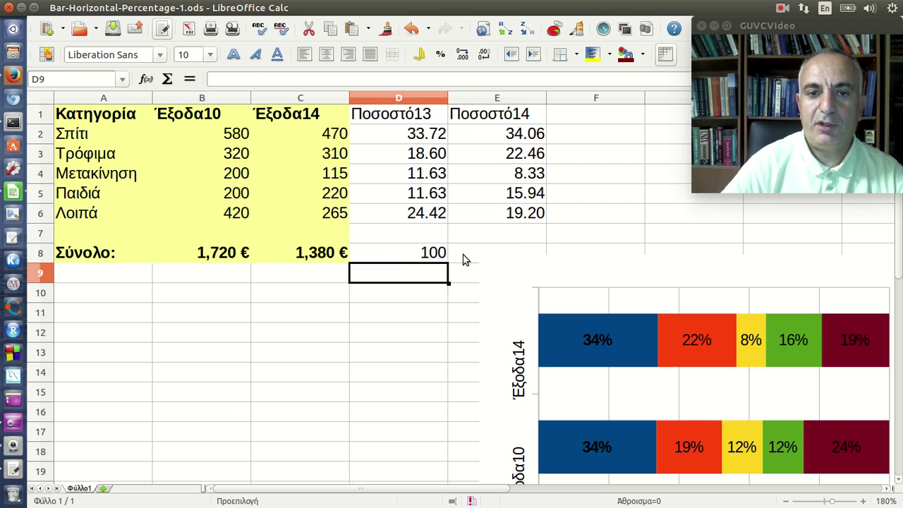
- Fill the D8 total across to E8 and shift the chart further up-right
{"action": "left_click", "coordinate": [433, 257]}
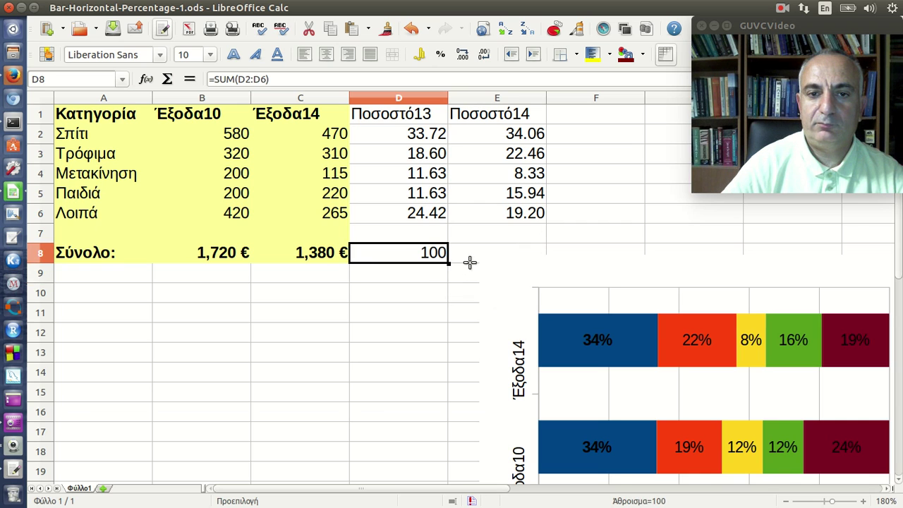
{"action": "left_click_drag", "start_coordinate": [470, 261], "coordinate": [510, 265]}
{"action": "left_click_drag", "start_coordinate": [596, 258], "coordinate": [654, 232]}
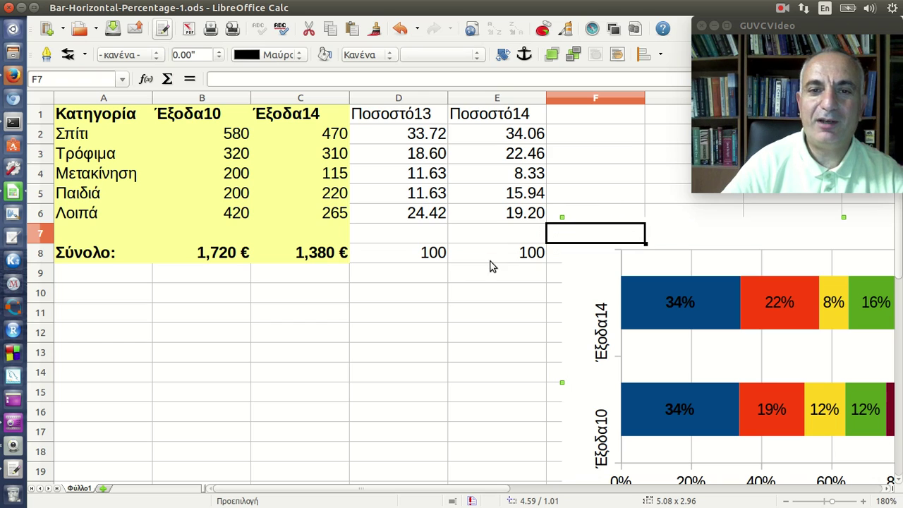
{"action": "left_click", "coordinate": [388, 177]}
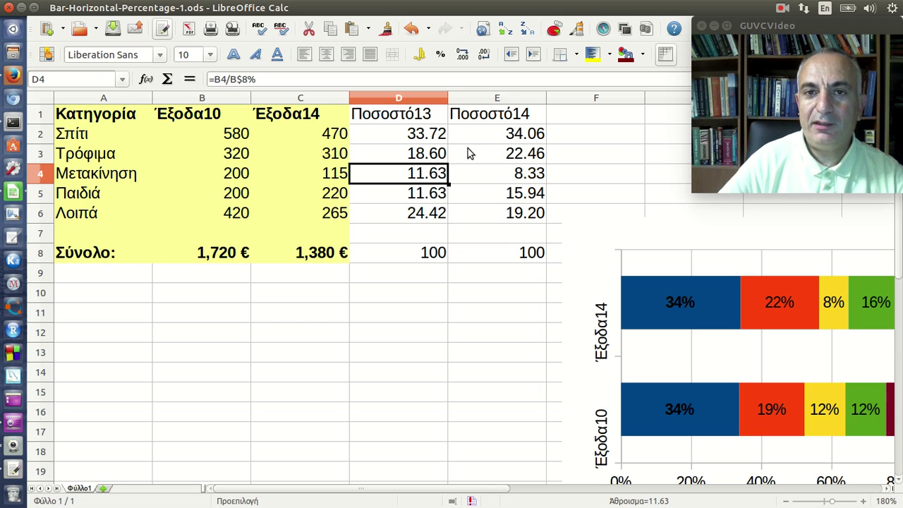
{"action": "left_click", "coordinate": [557, 29]}
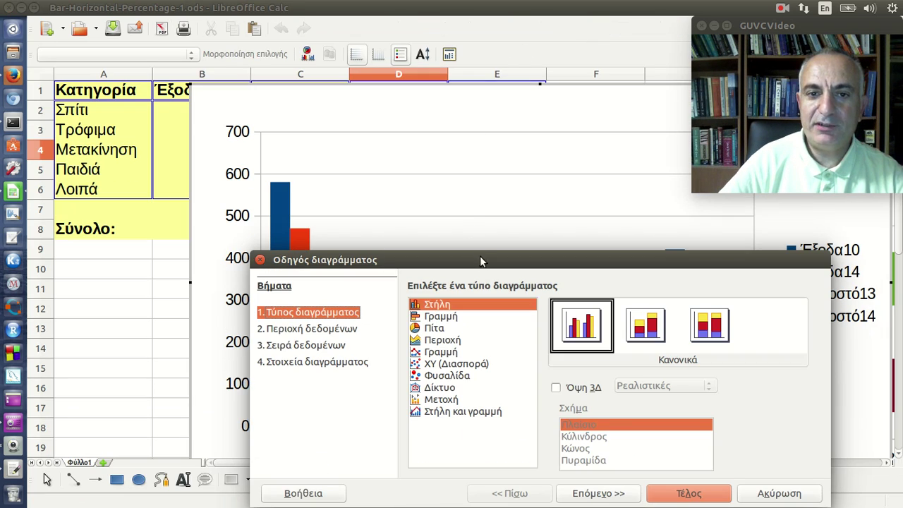
{"action": "left_click_drag", "start_coordinate": [480, 260], "coordinate": [391, 155]}
{"action": "left_click", "coordinate": [371, 212]}
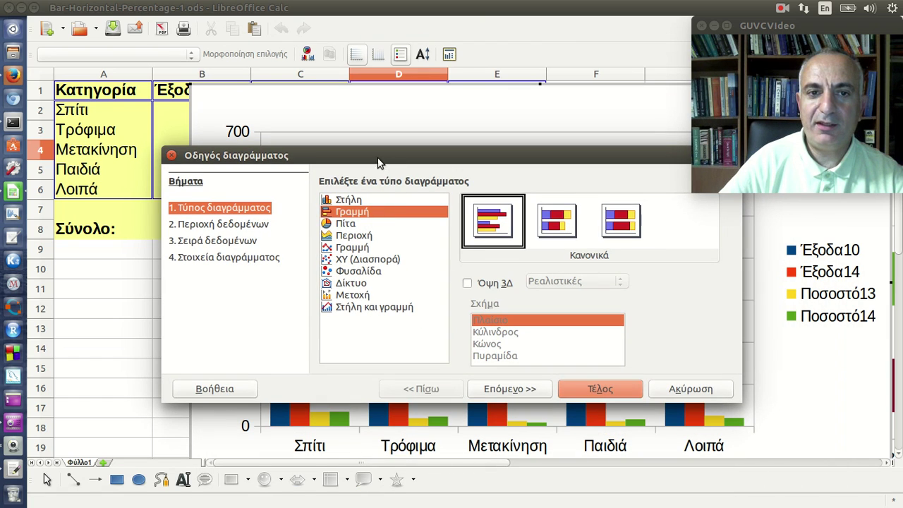
{"action": "left_click", "coordinate": [621, 235]}
{"action": "mouse_move", "coordinate": [396, 164]}
{"action": "left_mouse_down"}
{"action": "mouse_move", "coordinate": [779, 159]}
{"action": "mouse_move", "coordinate": [416, 165]}
{"action": "left_mouse_up"}
{"action": "left_click", "coordinate": [524, 397]}
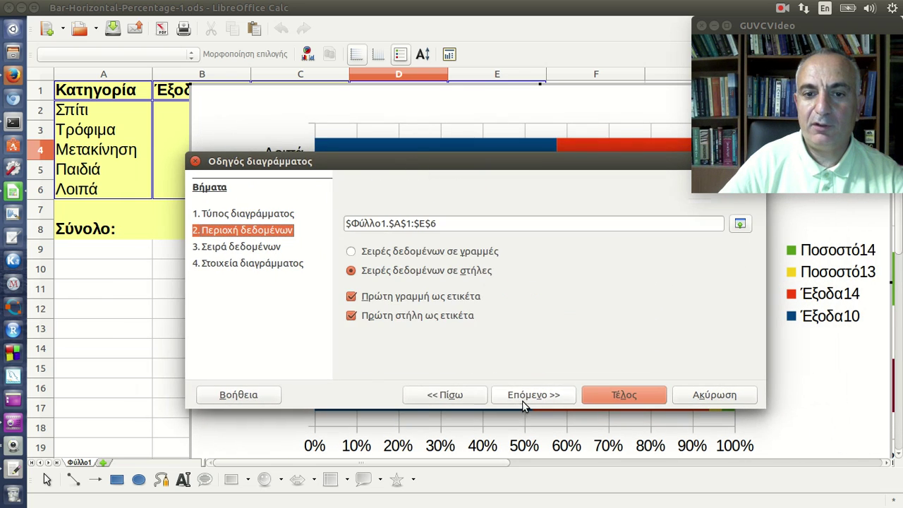
{"action": "left_click", "coordinate": [378, 254]}
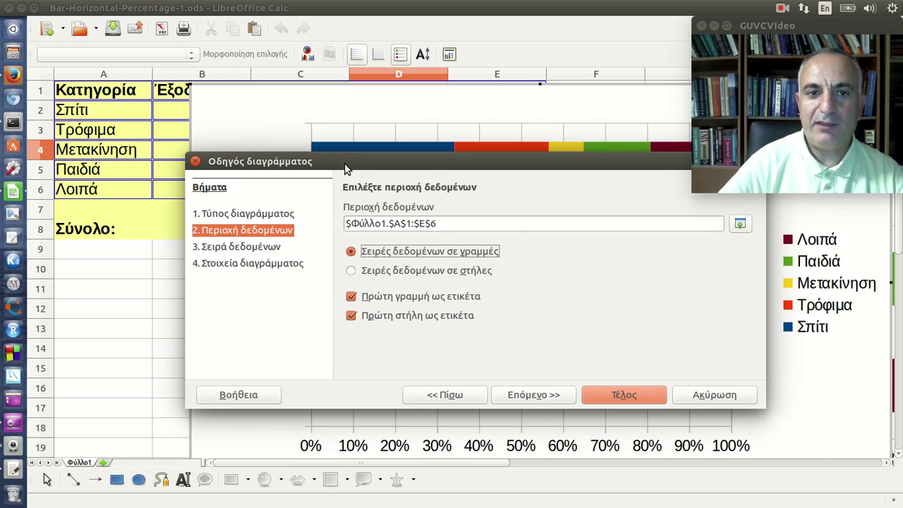
{"action": "left_click_drag", "start_coordinate": [344, 163], "coordinate": [660, 273]}
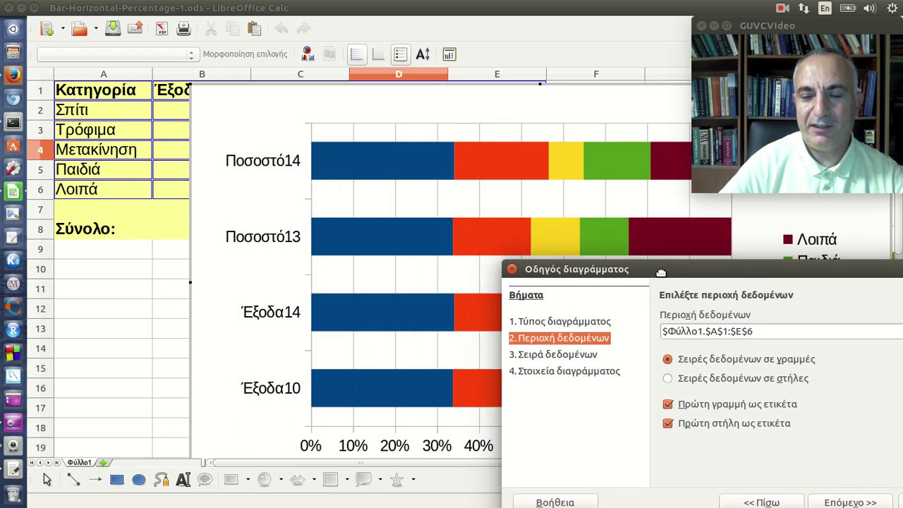
{"action": "left_click_drag", "start_coordinate": [550, 269], "coordinate": [407, 169]}
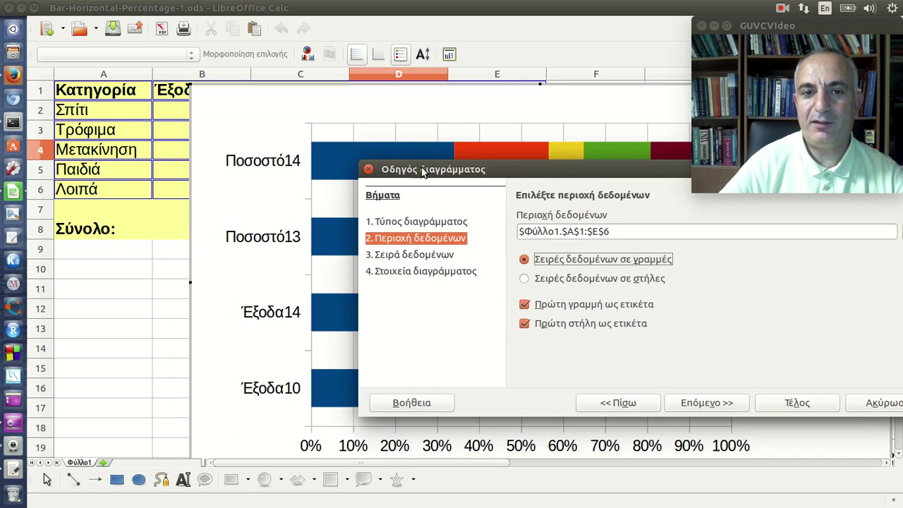
{"action": "left_click", "coordinate": [439, 254]}
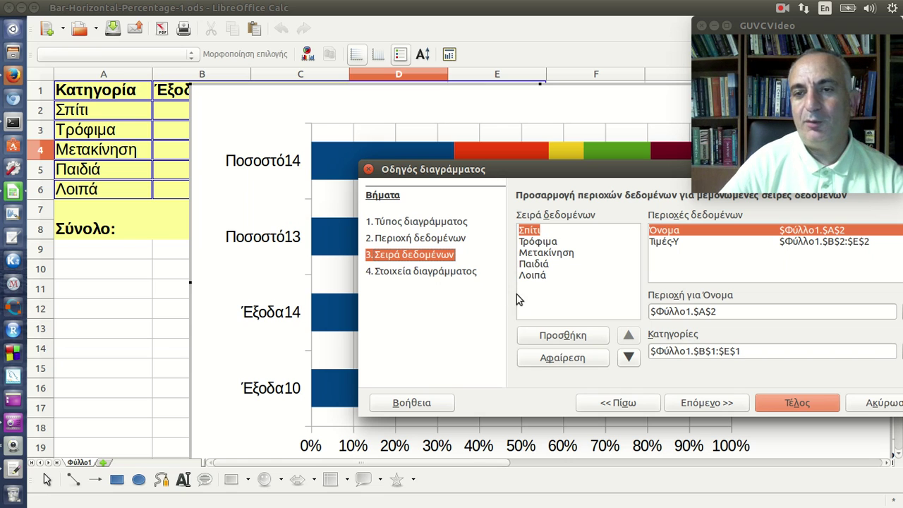
{"action": "left_click", "coordinate": [892, 413]}
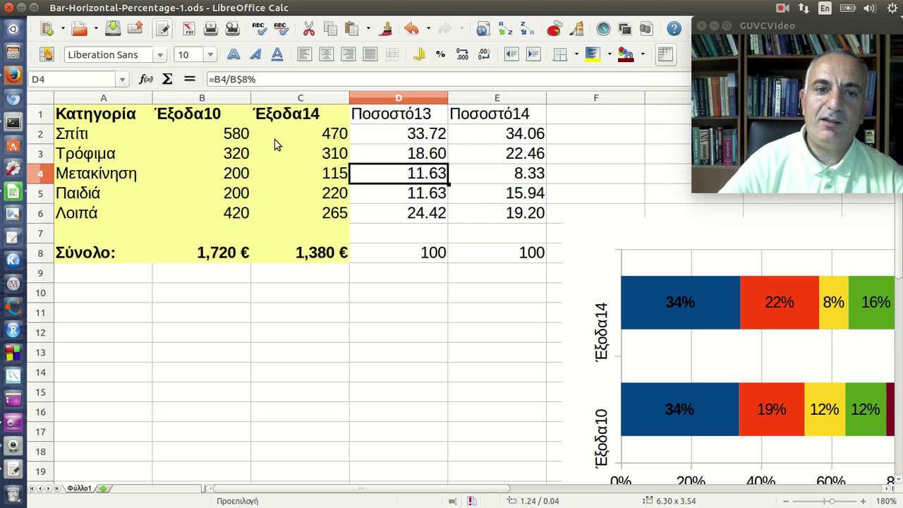
- Move the percent-stacked chart left so it sits over columns B–F below the table
{"action": "left_click_drag", "start_coordinate": [106, 120], "coordinate": [346, 231]}
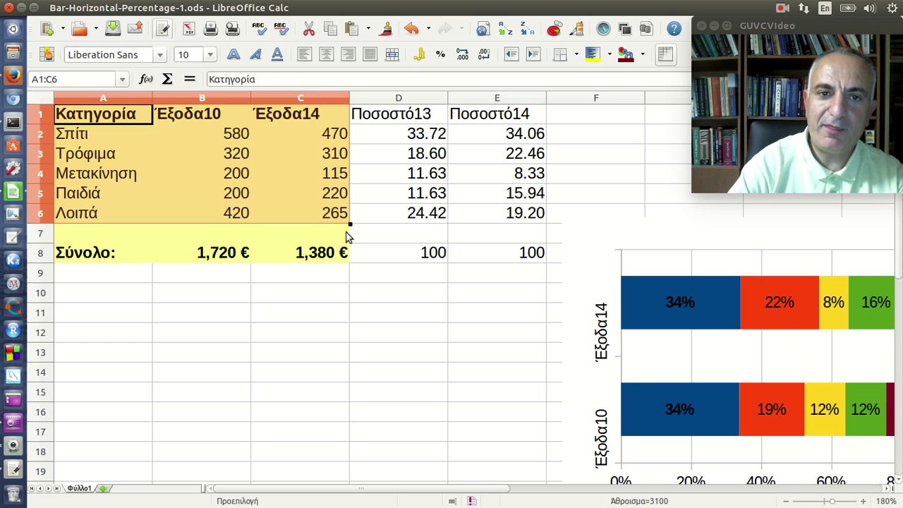
{"action": "left_click", "coordinate": [417, 193]}
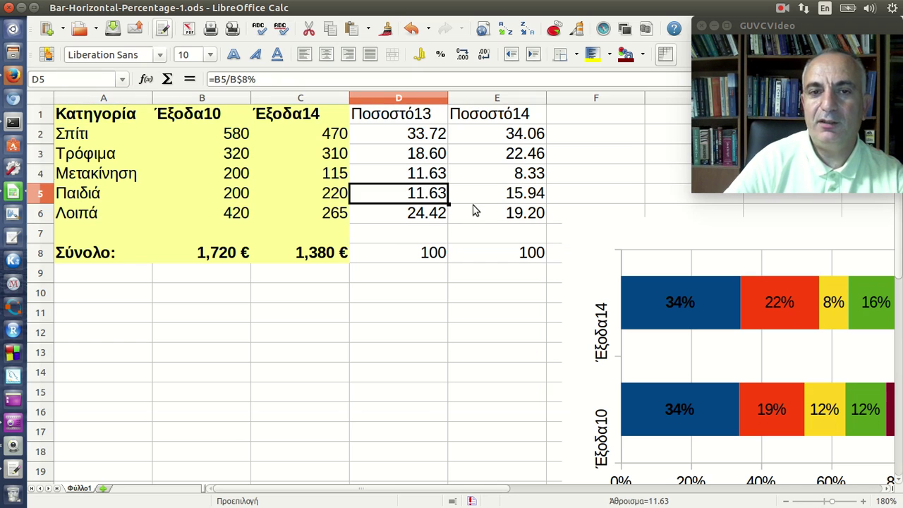
{"action": "left_click", "coordinate": [594, 233]}
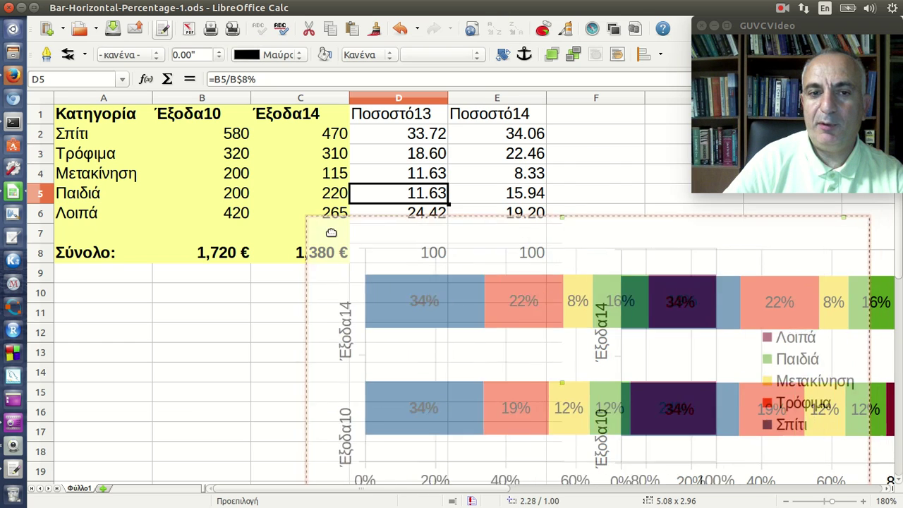
{"action": "left_click_drag", "start_coordinate": [593, 233], "coordinate": [249, 217]}
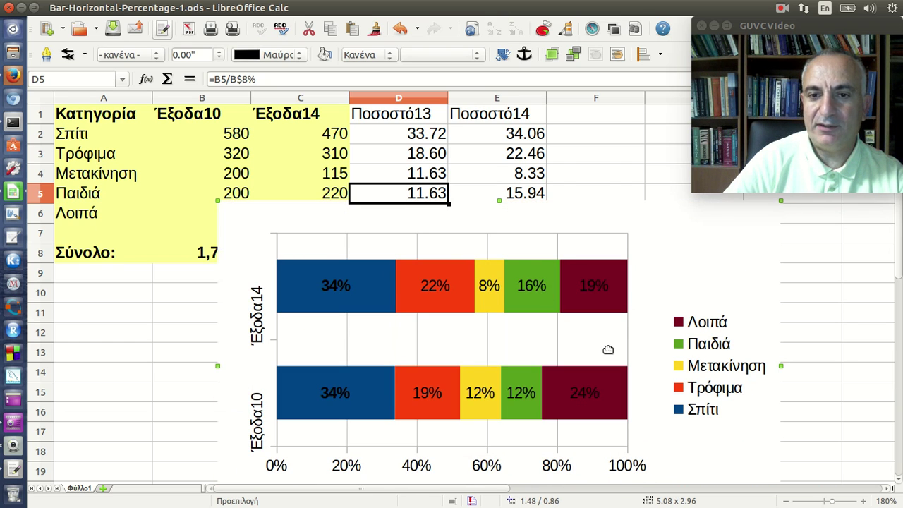